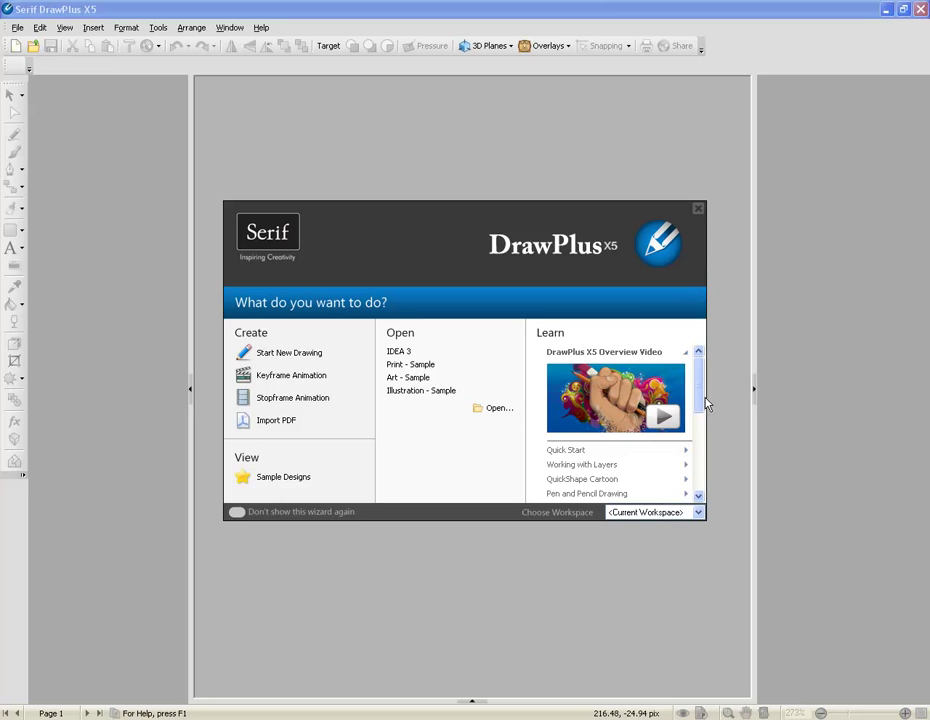
Look through the startup wizard's learning tutorials, expanding QuickShape Cartoon, Pen and Pencil Drawing, and Quick Start
{"action": "left_click_drag", "start_coordinate": [699, 388], "coordinate": [702, 425]}
{"action": "left_click", "coordinate": [571, 382]}
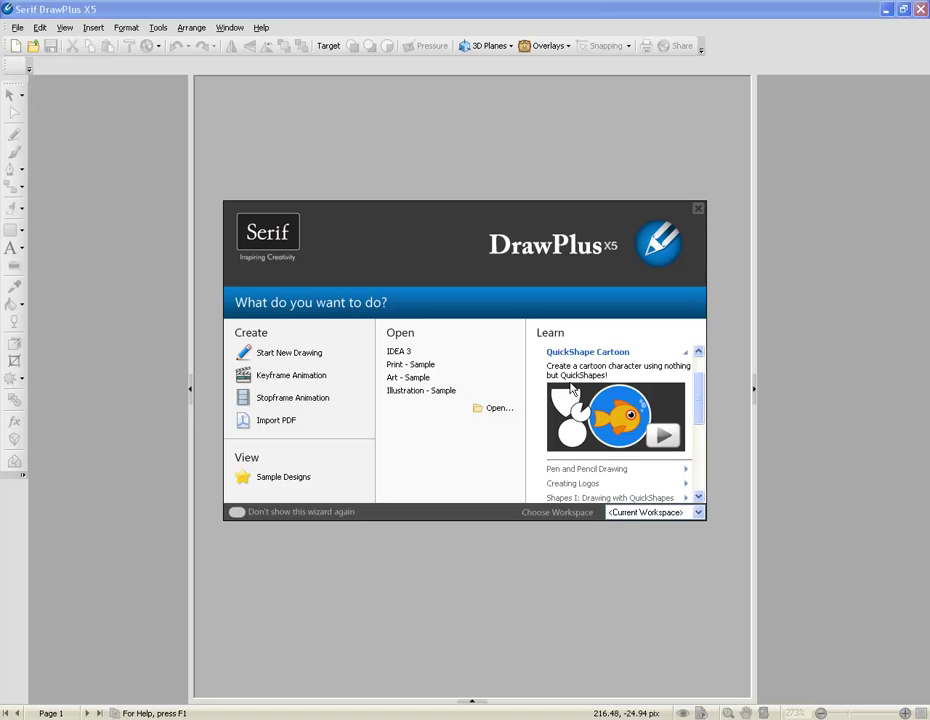
{"action": "left_click", "coordinate": [583, 469]}
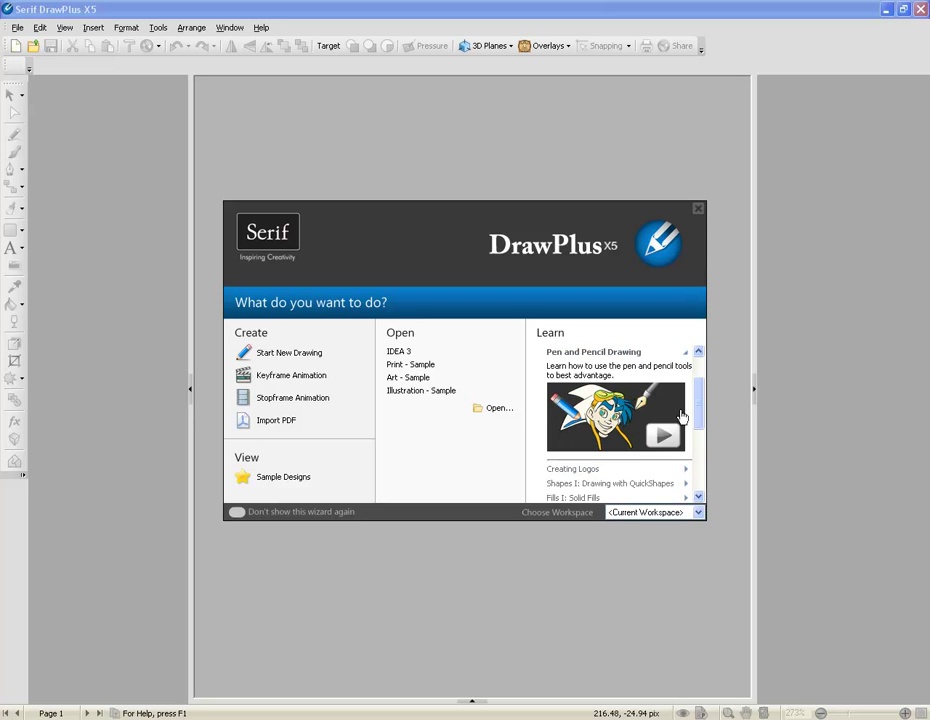
{"action": "left_click_drag", "start_coordinate": [700, 425], "coordinate": [700, 408]}
{"action": "left_click", "coordinate": [575, 368]}
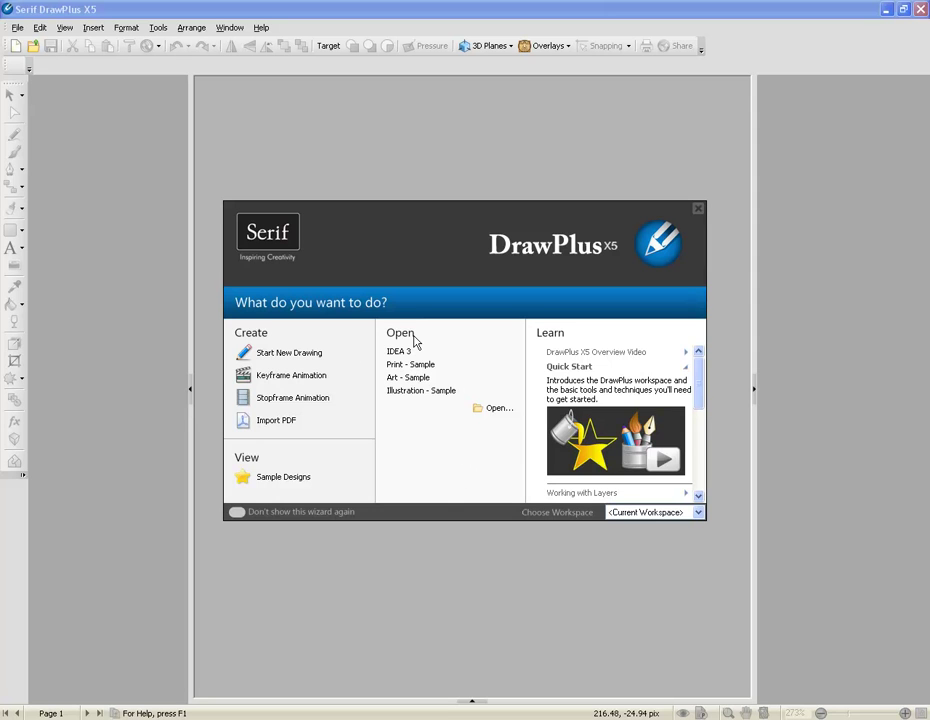
Preview the recent drawings and browse the desktop's LOGO DESIGN folder for existing files without opening one
{"action": "mouse_move", "coordinate": [408, 355]}
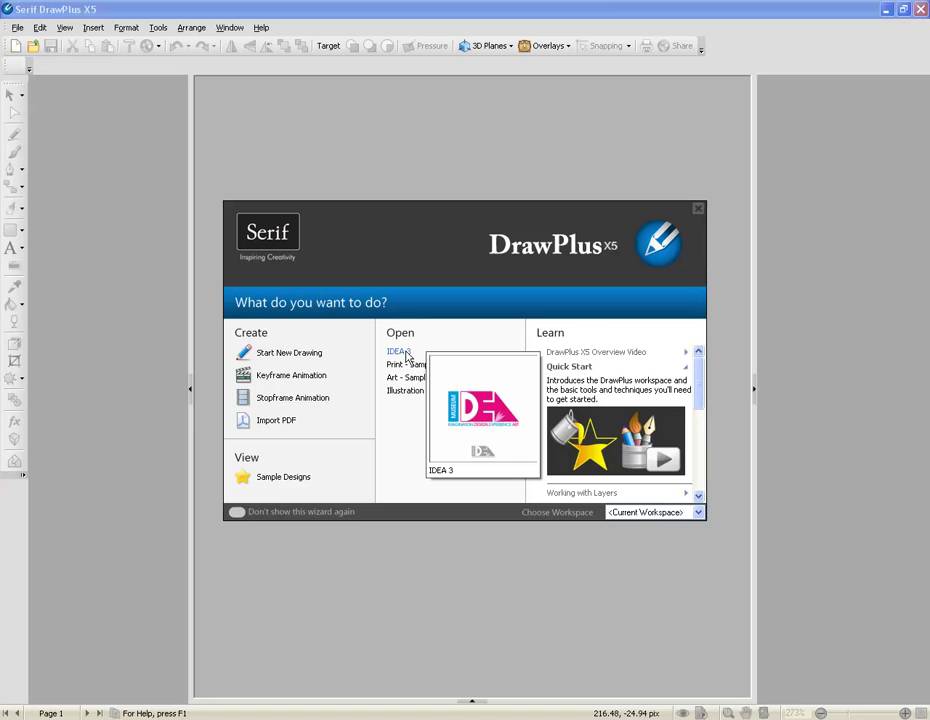
{"action": "mouse_move", "coordinate": [413, 382]}
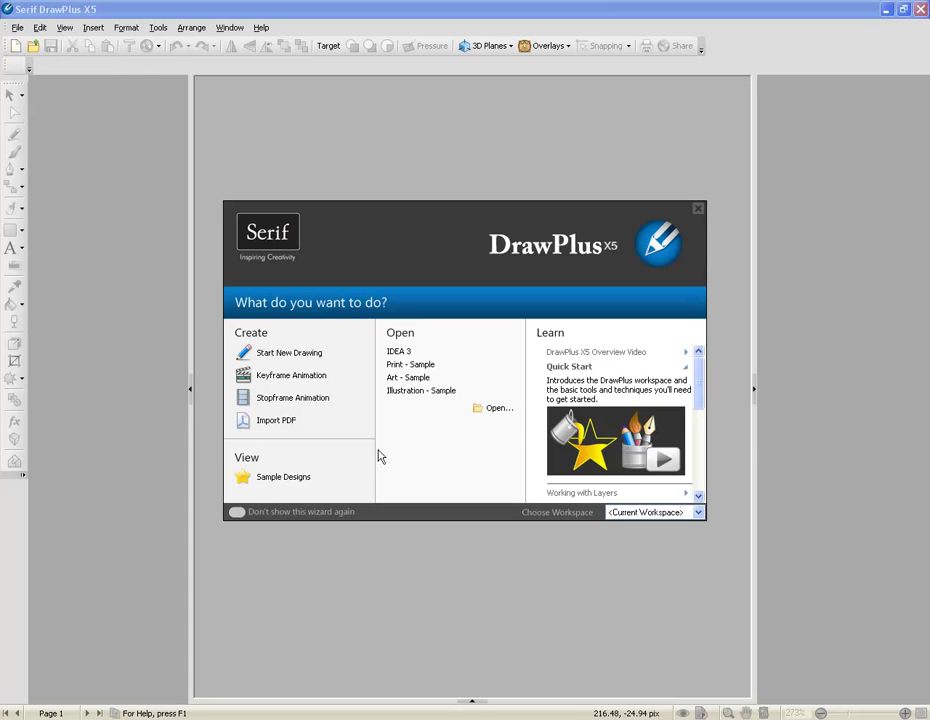
{"action": "left_click", "coordinate": [497, 410]}
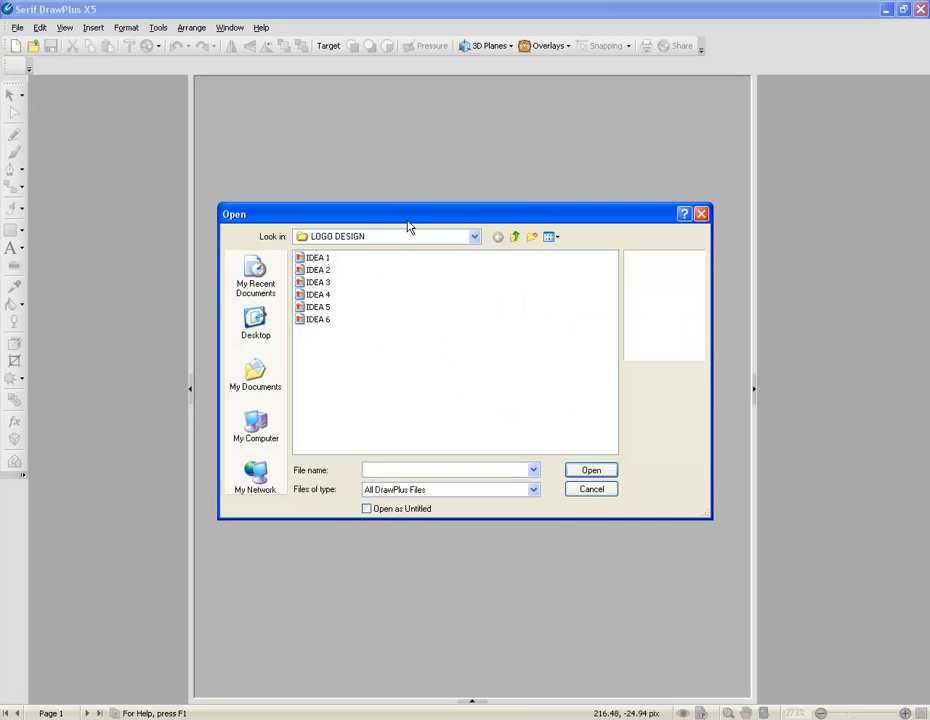
{"action": "left_click", "coordinate": [266, 426]}
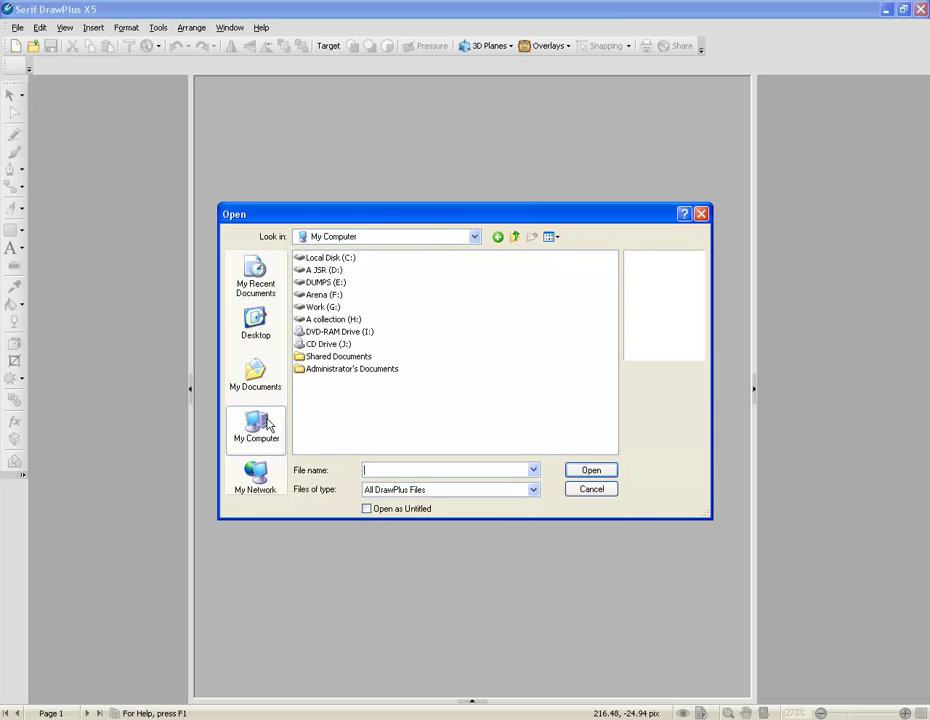
{"action": "left_click", "coordinate": [272, 322]}
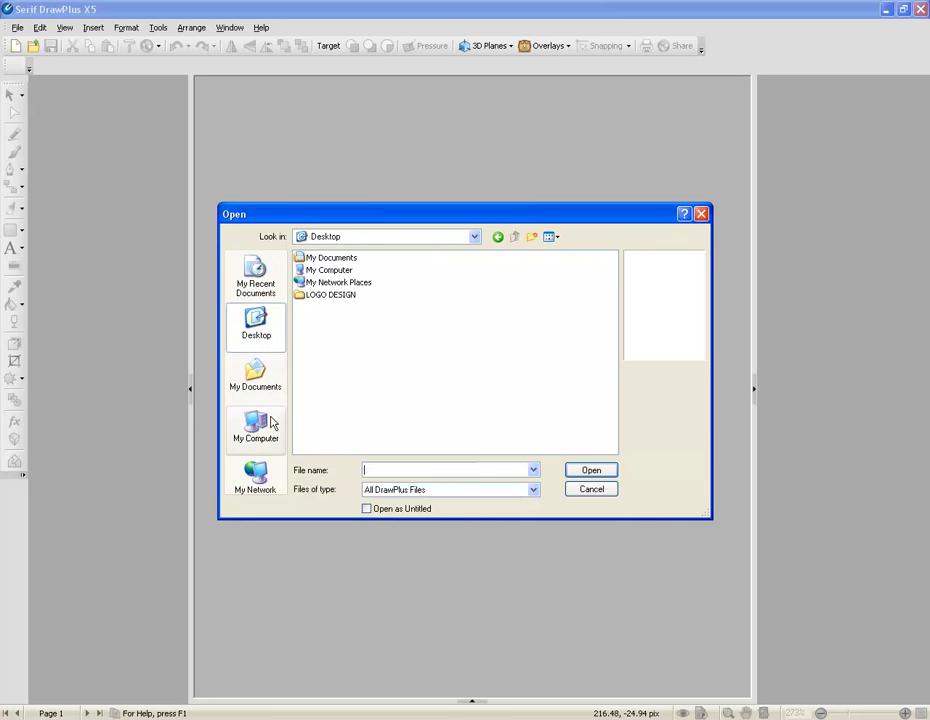
{"action": "left_click", "coordinate": [258, 426]}
{"action": "left_click", "coordinate": [262, 326]}
{"action": "double_click", "coordinate": [334, 296]}
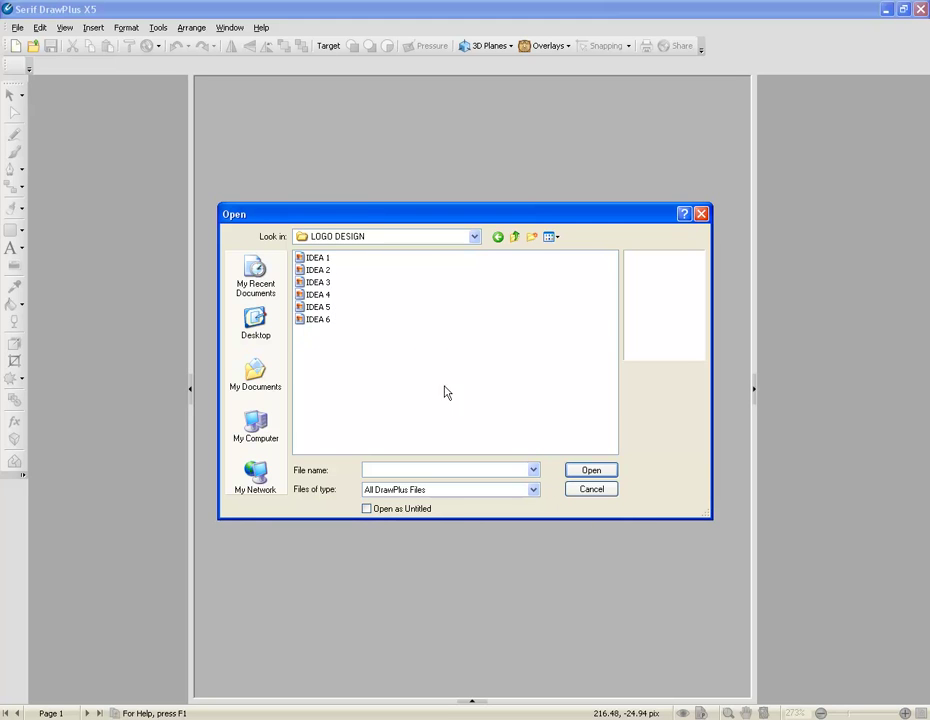
{"action": "left_click", "coordinate": [593, 490]}
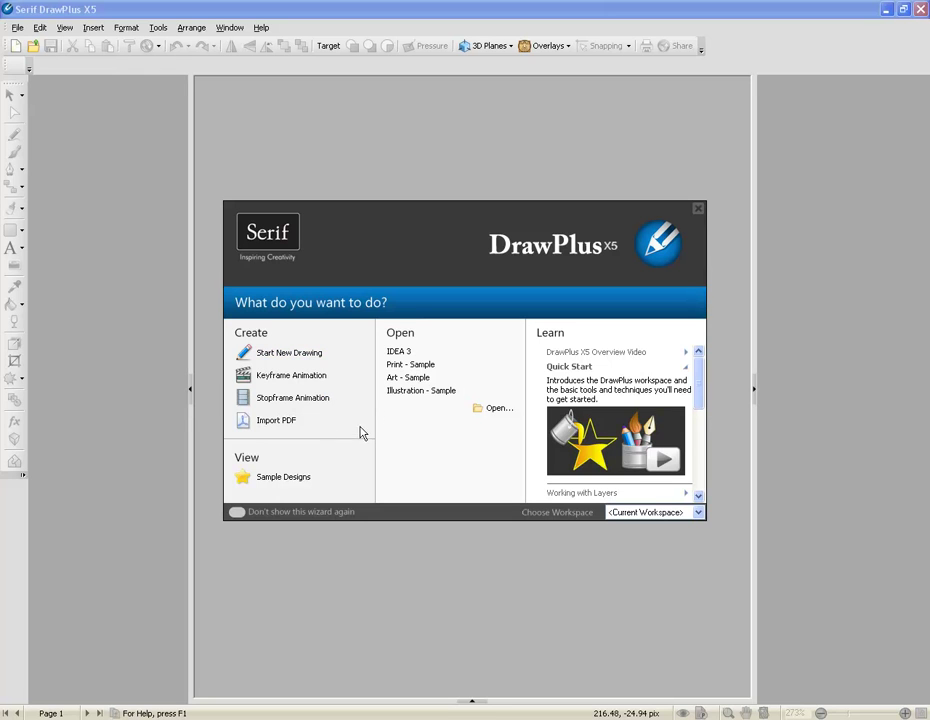
Examine the page setup presets for a new drawing, a keyframe animation and a stopframe animation, cancelling each
{"action": "left_click", "coordinate": [304, 356]}
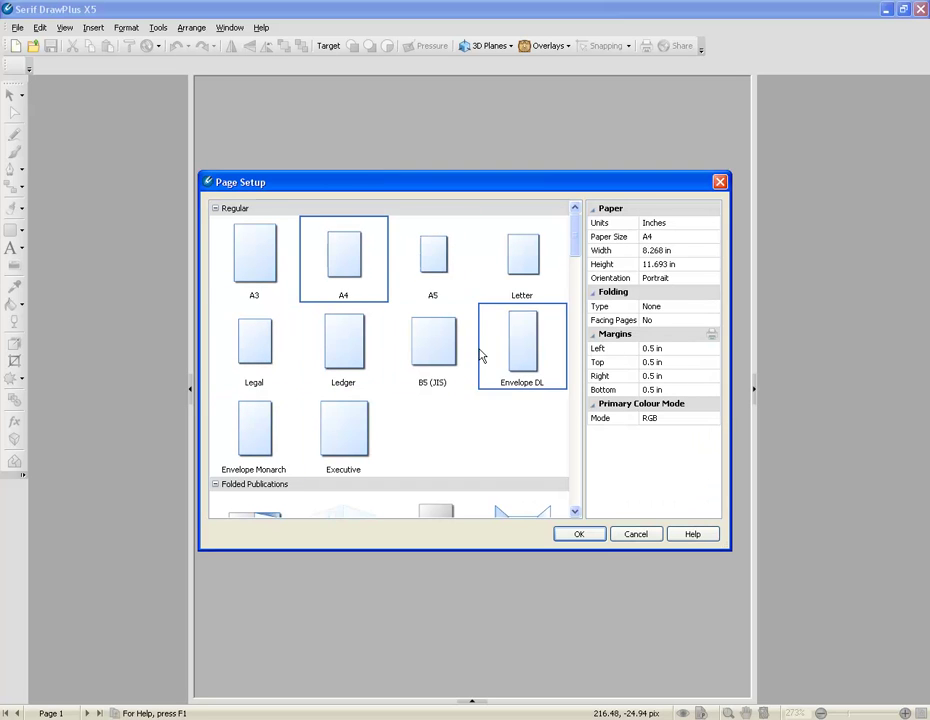
{"action": "left_click", "coordinate": [630, 539]}
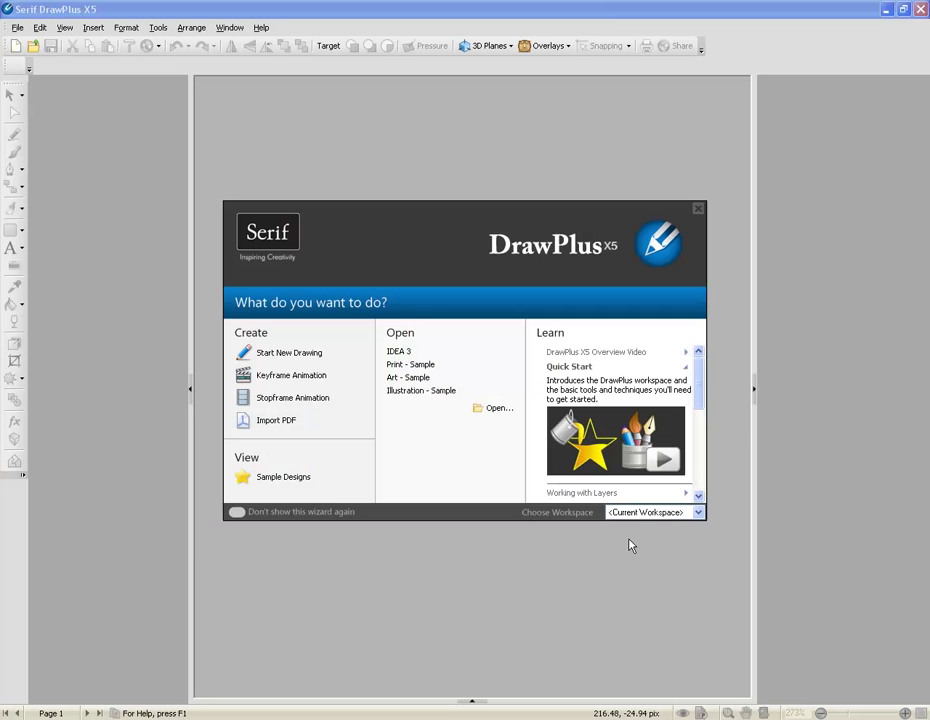
{"action": "left_click", "coordinate": [300, 377]}
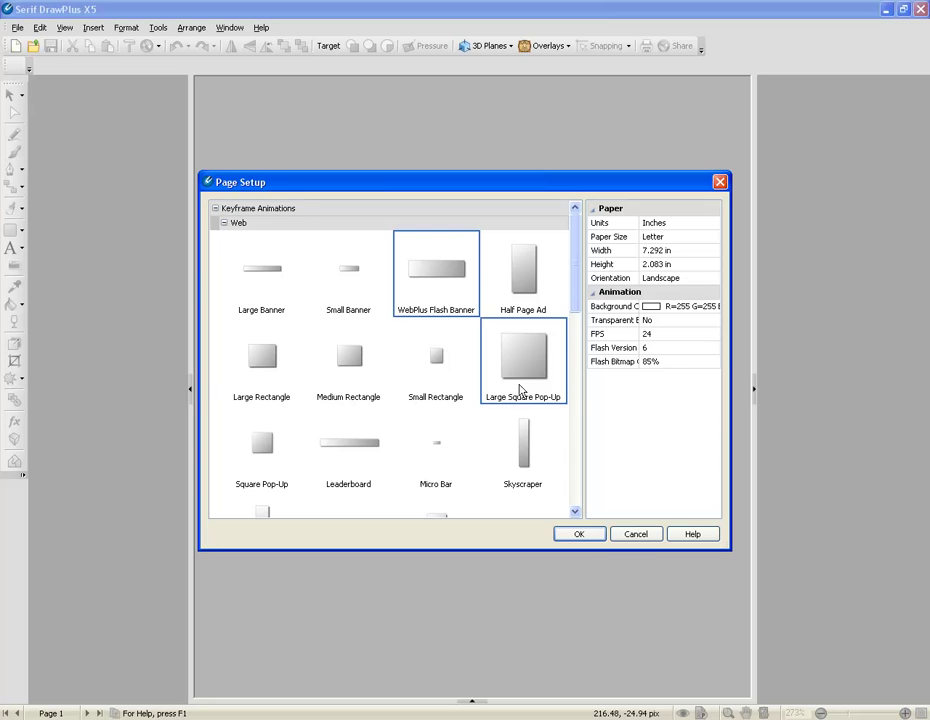
{"action": "left_click", "coordinate": [636, 535]}
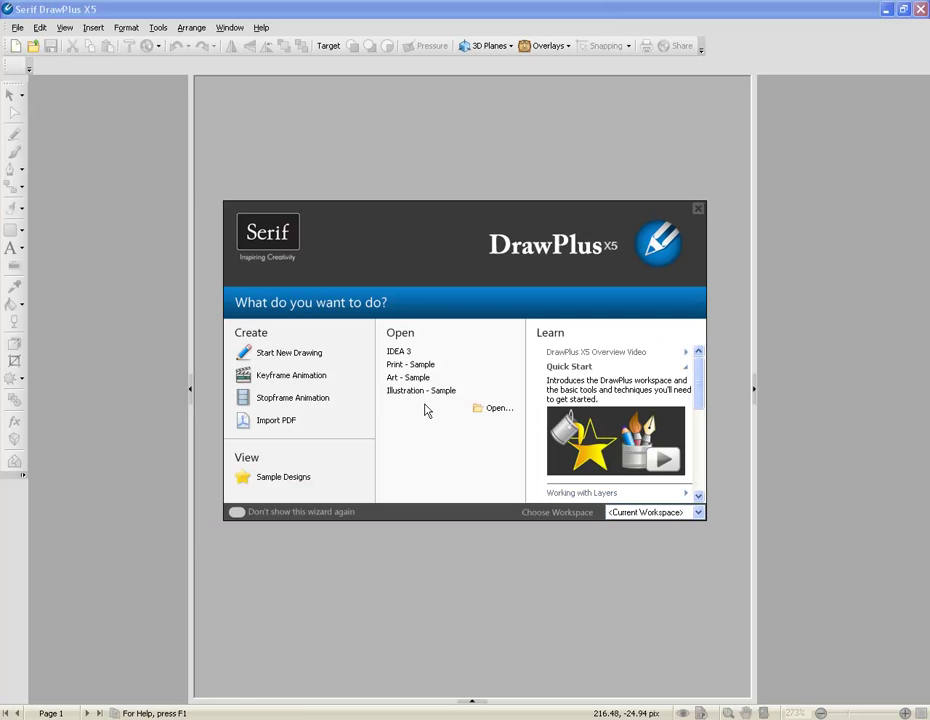
{"action": "left_click", "coordinate": [298, 399]}
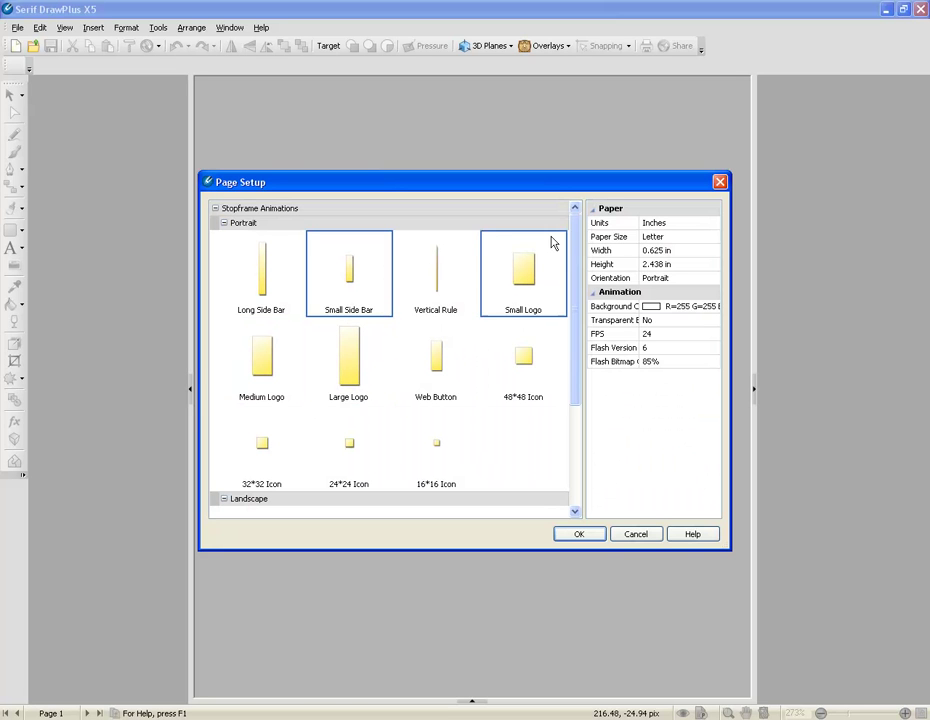
{"action": "left_click", "coordinate": [638, 537]}
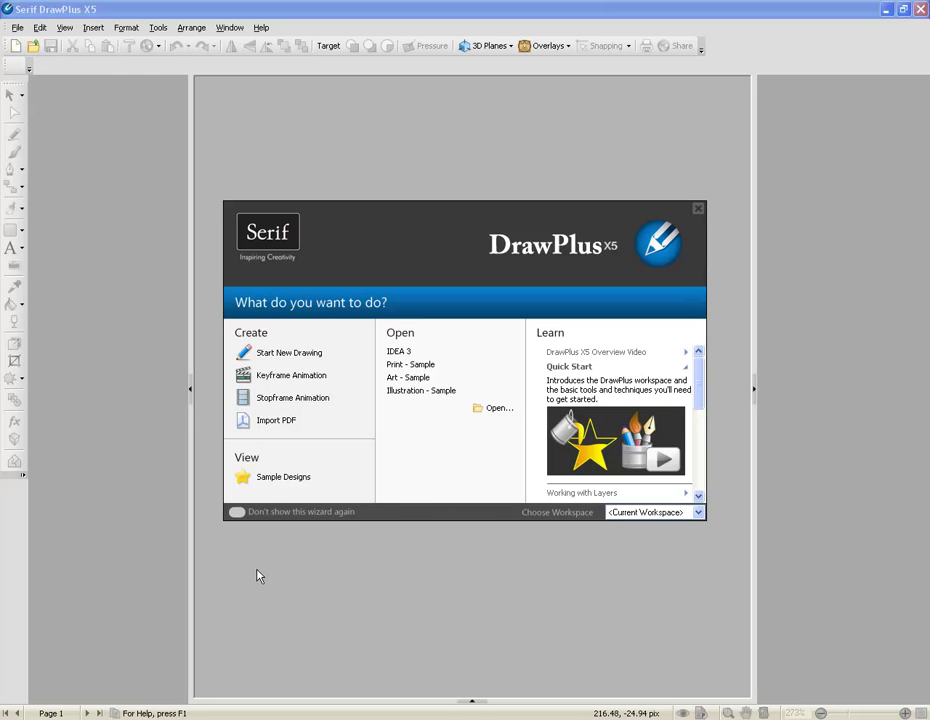
Check the new-drawing page setup again and examine the list of available workspaces, keeping the current workspace
{"action": "left_click", "coordinate": [237, 512]}
{"action": "left_click", "coordinate": [303, 356]}
{"action": "left_click", "coordinate": [640, 534]}
{"action": "left_click", "coordinate": [698, 513]}
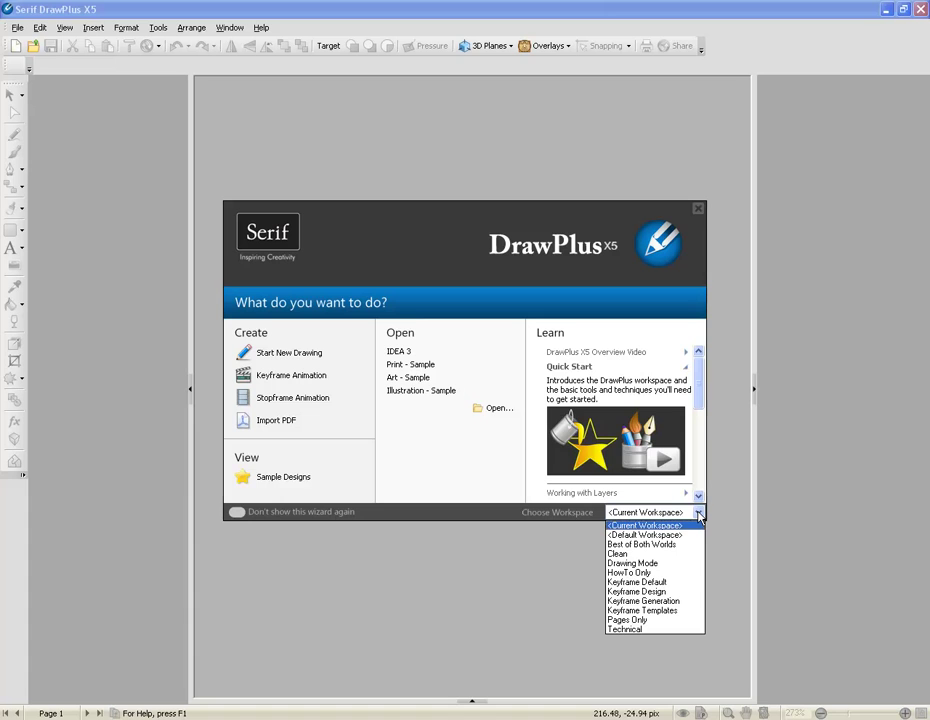
{"action": "left_click", "coordinate": [699, 514]}
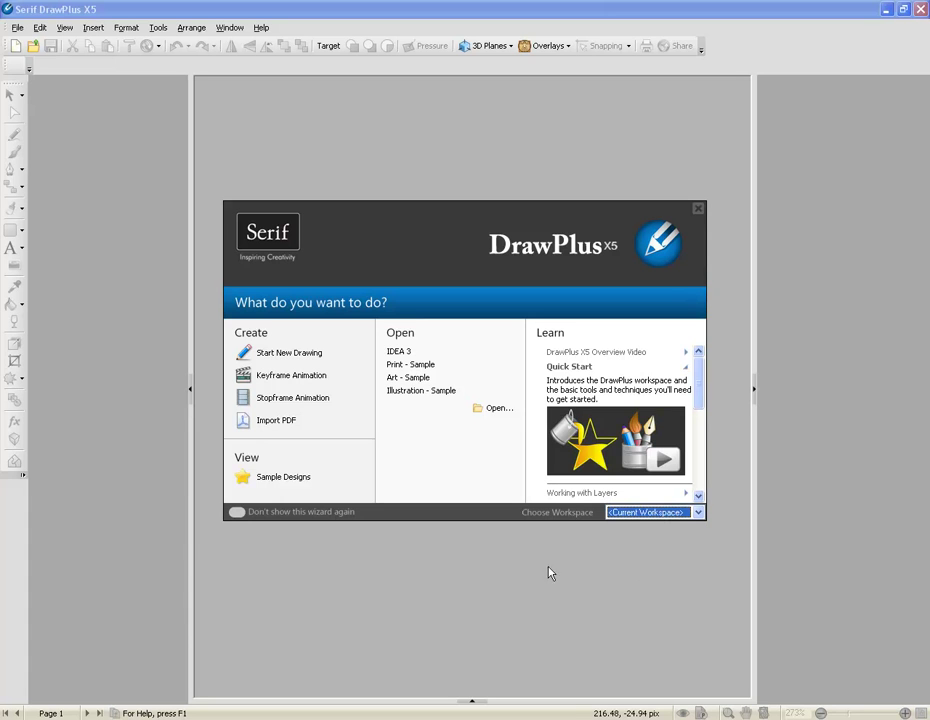
Start a new drawing and collapse the Regular, Folded, Large and Small Publications and Technical Drawing page categories
{"action": "left_click", "coordinate": [318, 356]}
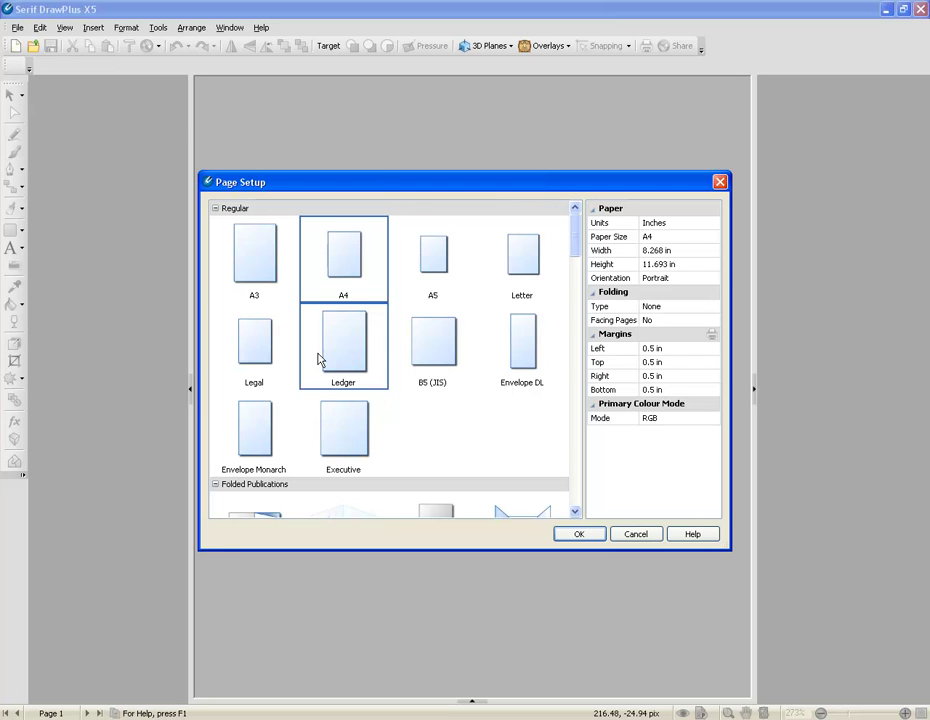
{"action": "left_click", "coordinate": [215, 208]}
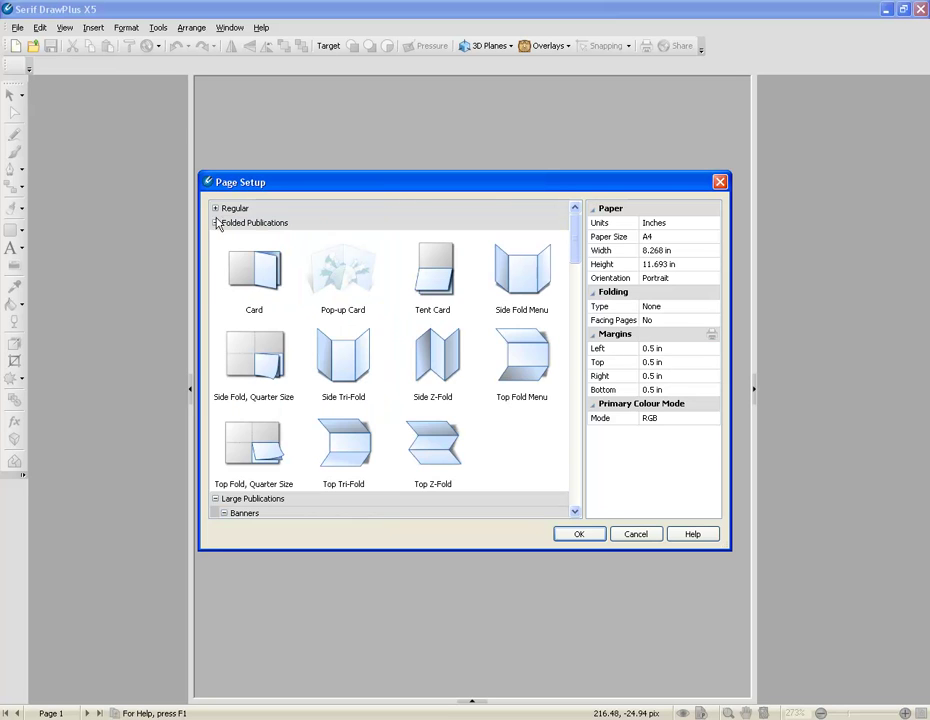
{"action": "left_click", "coordinate": [215, 222]}
{"action": "left_click", "coordinate": [215, 238]}
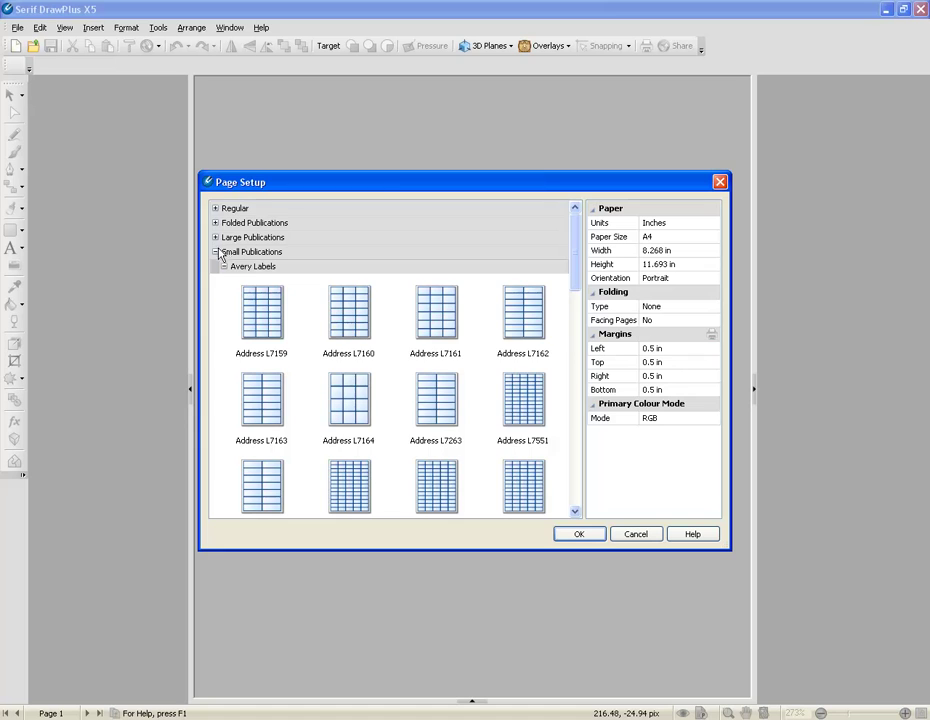
{"action": "left_click", "coordinate": [215, 252]}
{"action": "left_click", "coordinate": [215, 267]}
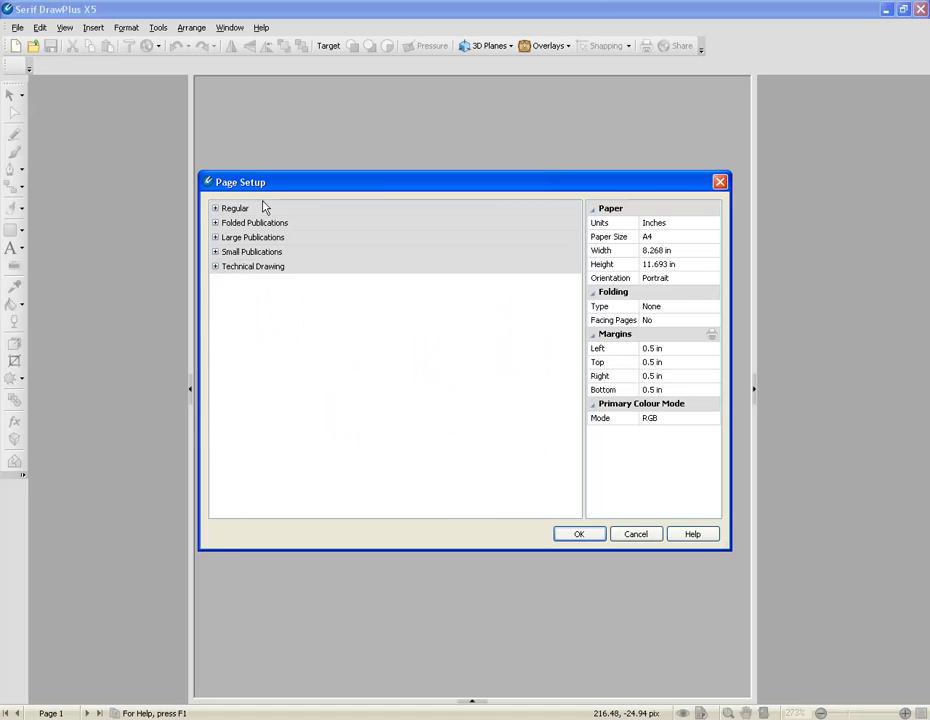
Examine the Technical Drawing and Large Publications presets, collapse both categories and expand the Regular page sizes
{"action": "left_click", "coordinate": [215, 267]}
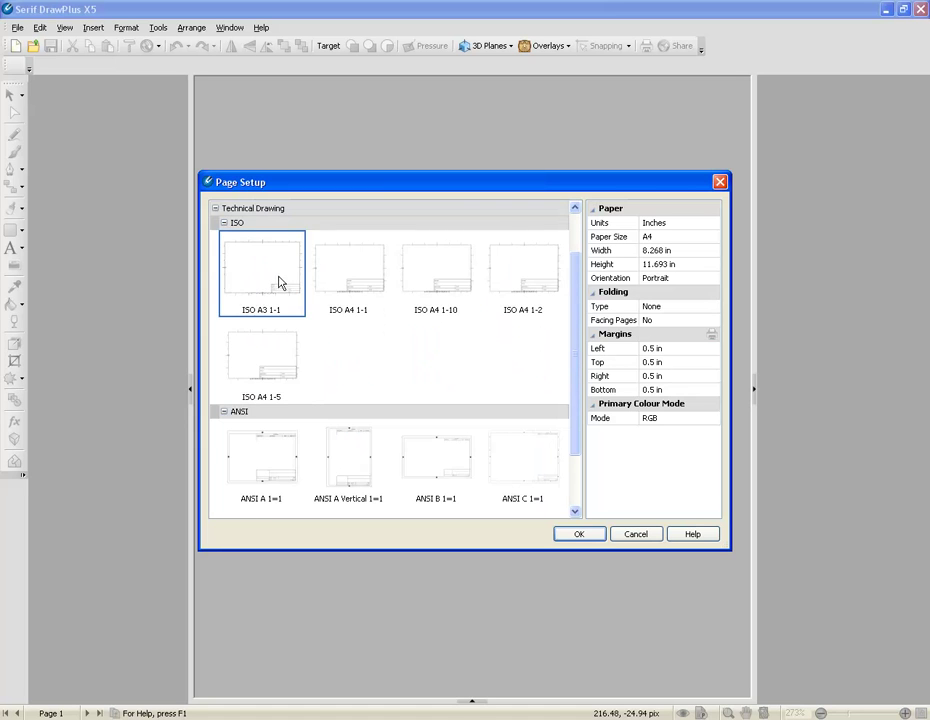
{"action": "left_click", "coordinate": [215, 208]}
{"action": "left_click", "coordinate": [215, 237]}
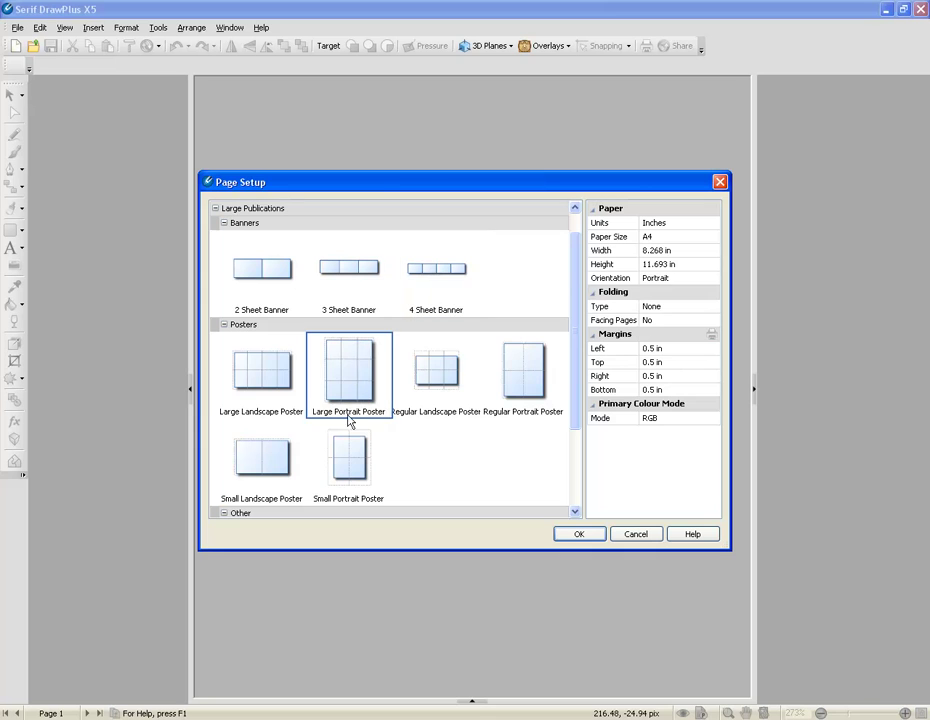
{"action": "left_click", "coordinate": [215, 208]}
{"action": "left_click", "coordinate": [215, 208]}
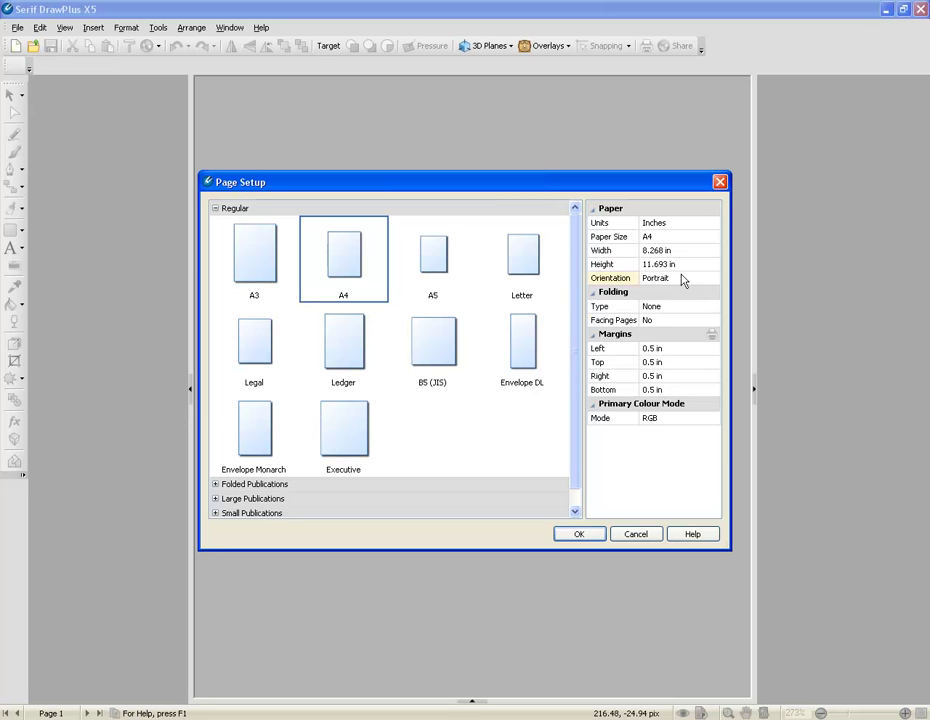
Examine the available measurement units and paper sizes for the new drawing, keeping Inches and A4
{"action": "left_click", "coordinate": [674, 223]}
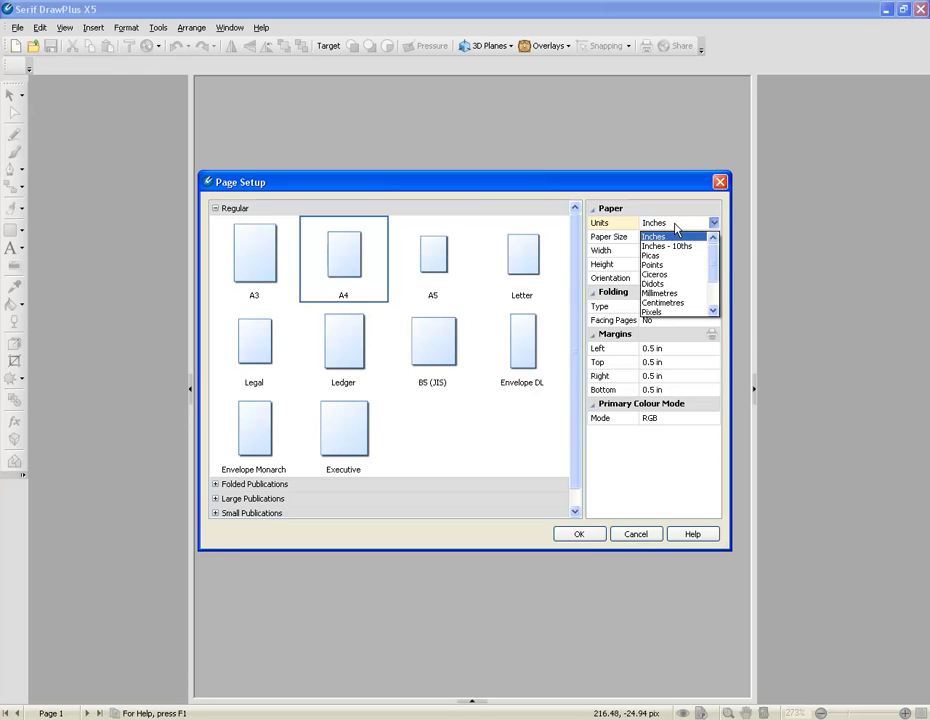
{"action": "left_click", "coordinate": [676, 230]}
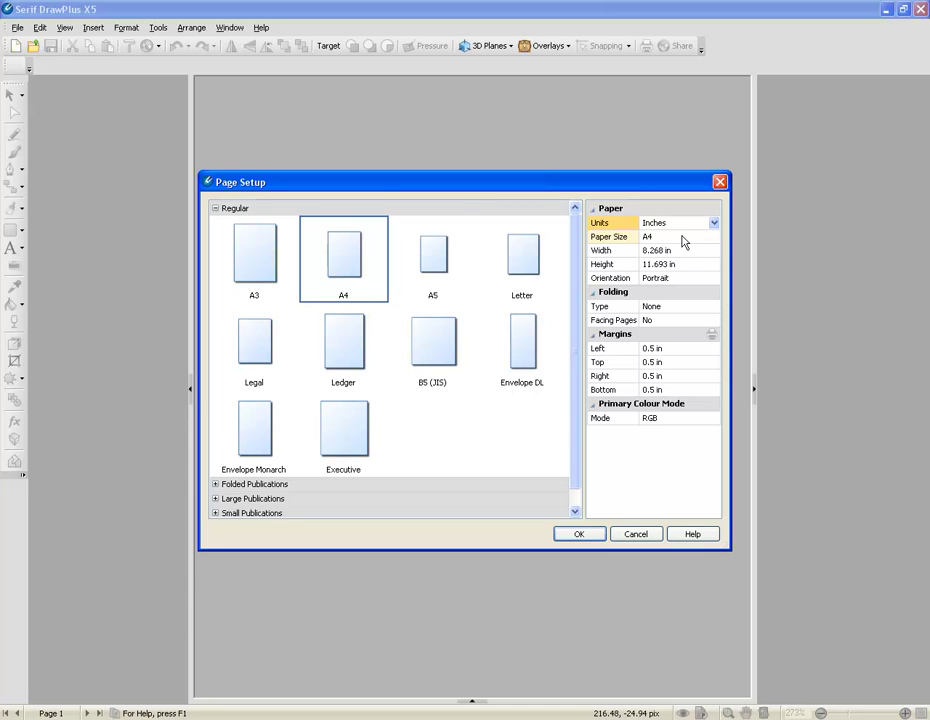
{"action": "left_click", "coordinate": [685, 251]}
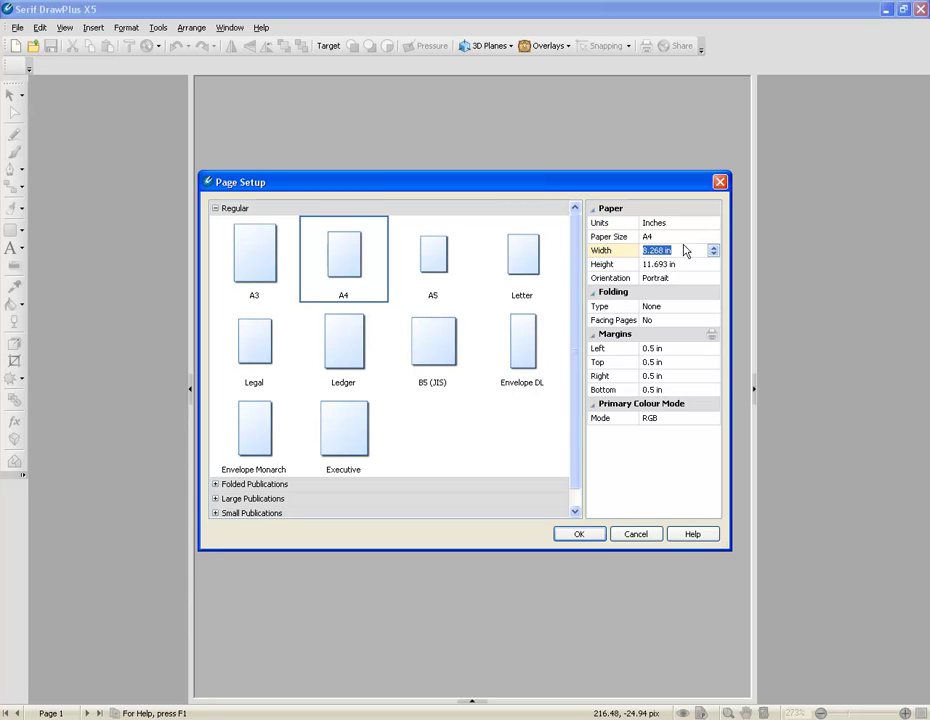
{"action": "left_click", "coordinate": [690, 238]}
{"action": "mouse_move", "coordinate": [713, 256]}
{"action": "left_mouse_down"}
{"action": "mouse_move", "coordinate": [716, 320]}
{"action": "mouse_move", "coordinate": [710, 243]}
{"action": "left_mouse_up"}
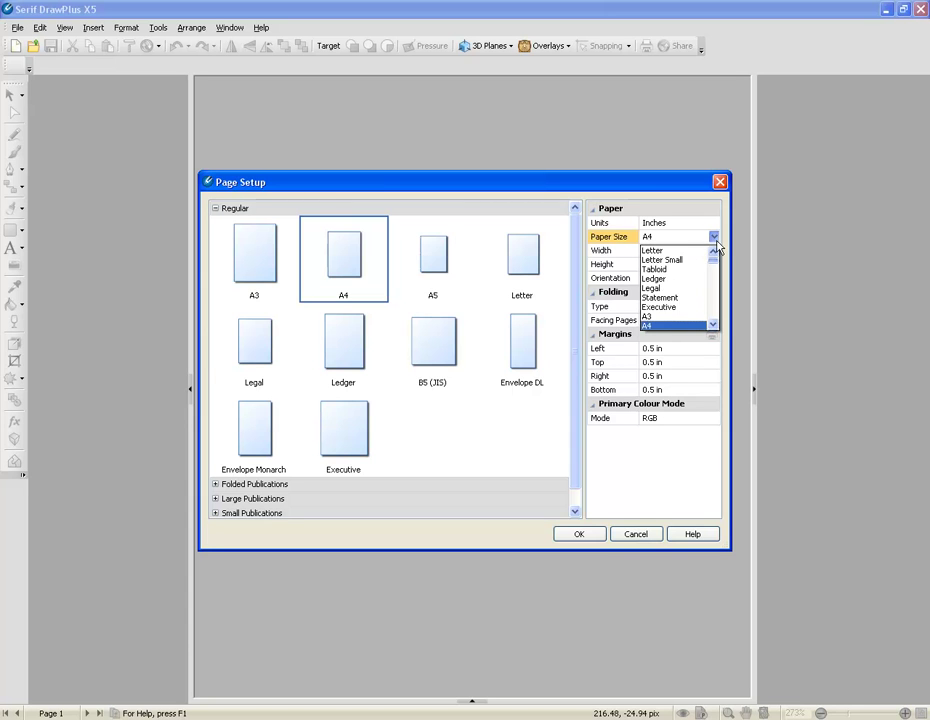
{"action": "left_click", "coordinate": [658, 330]}
Inspect the new page's width and height fields and its orientation choices, keeping Portrait
{"action": "left_click", "coordinate": [677, 254]}
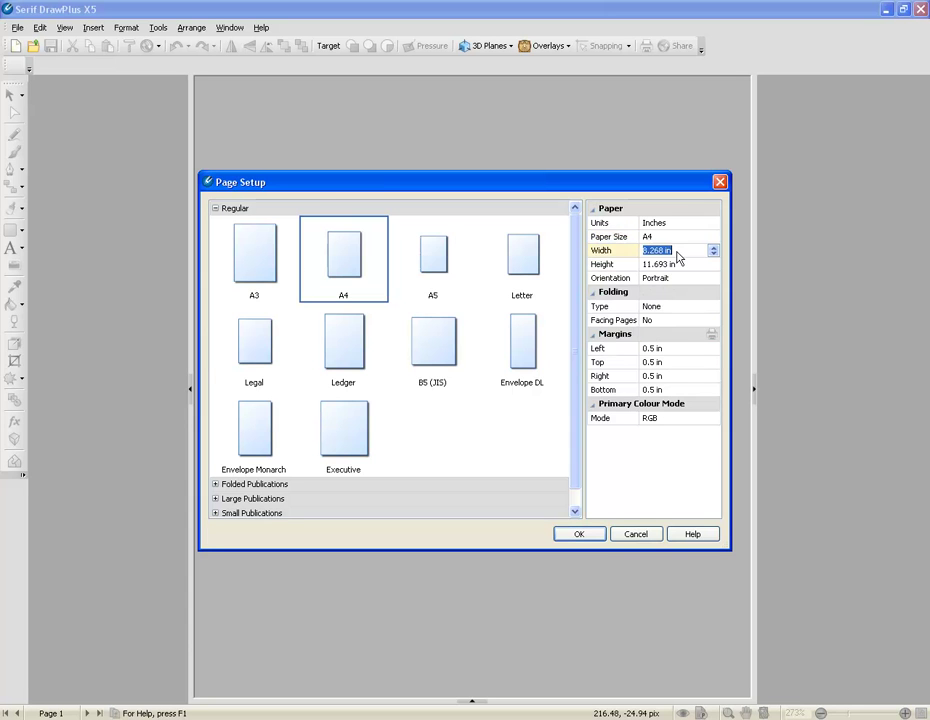
{"action": "left_click", "coordinate": [682, 265]}
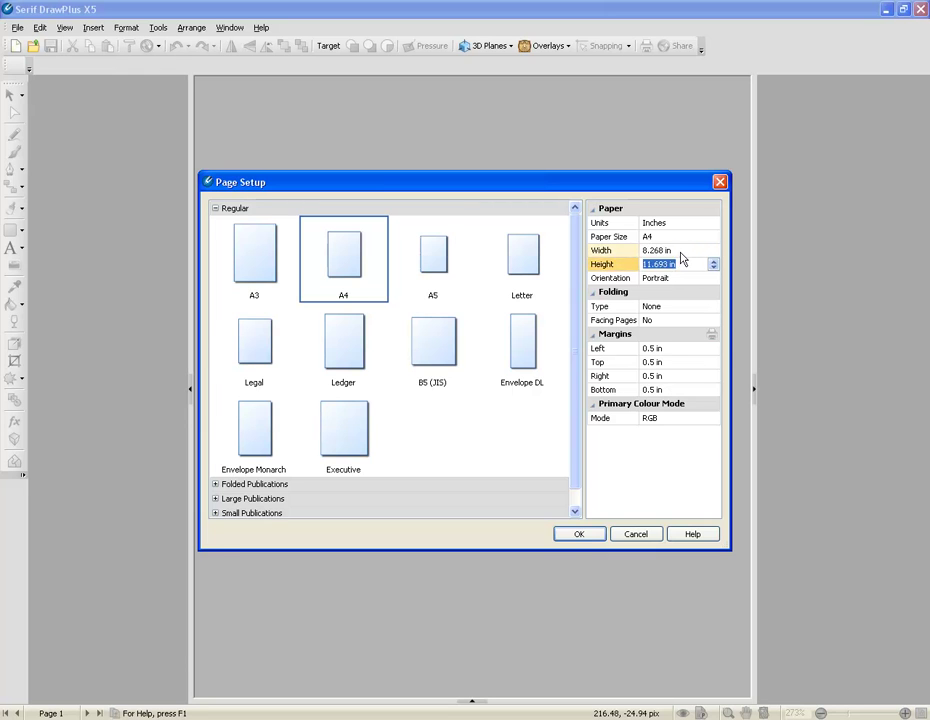
{"action": "left_click", "coordinate": [680, 253]}
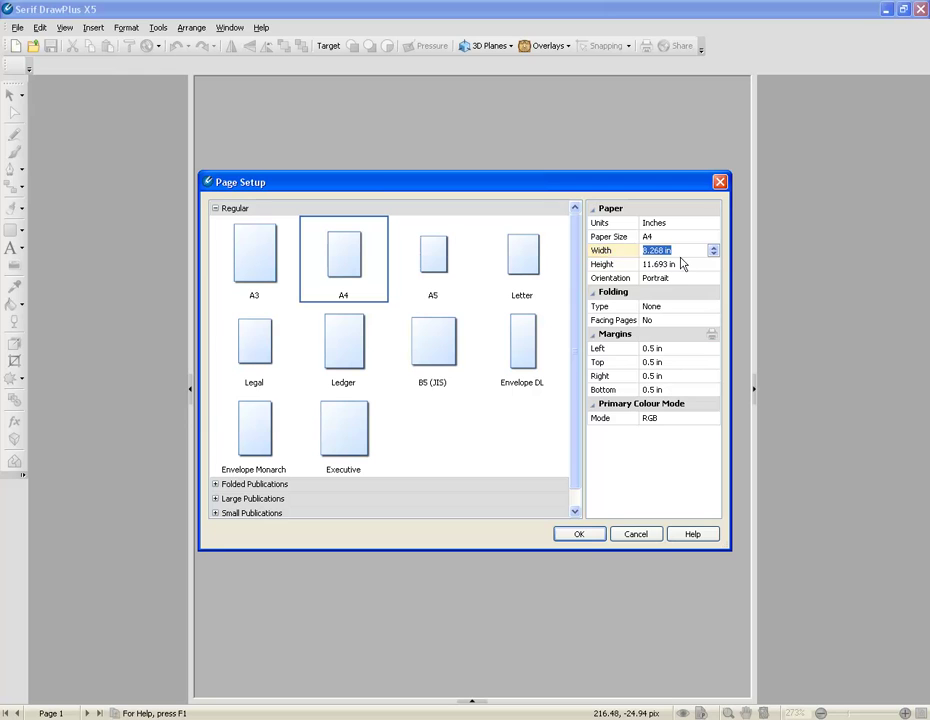
{"action": "left_click", "coordinate": [681, 265]}
{"action": "left_click", "coordinate": [681, 254]}
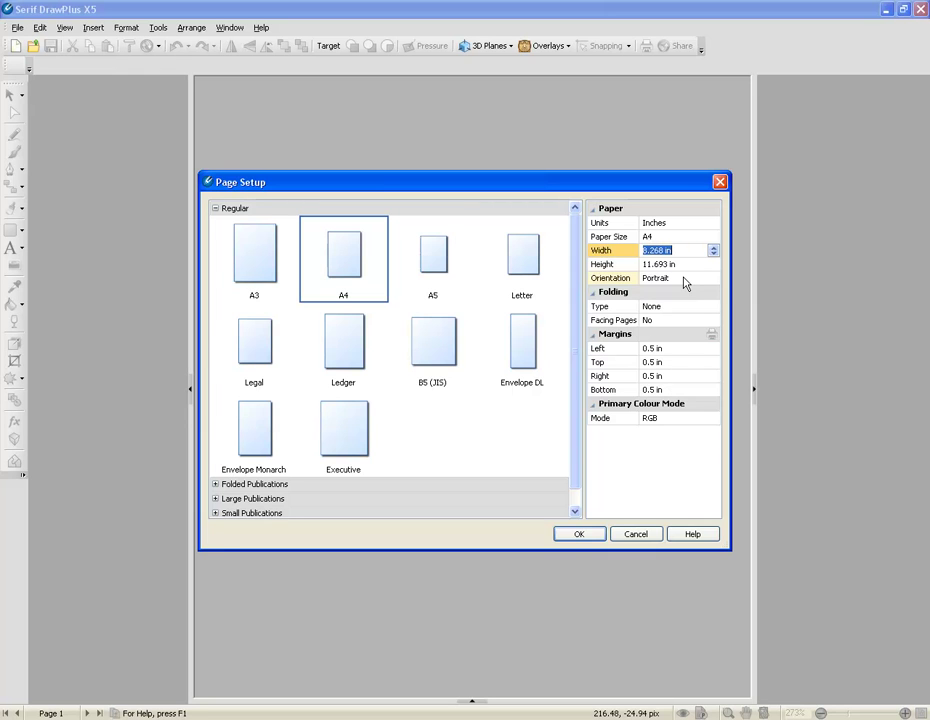
{"action": "left_click", "coordinate": [685, 280]}
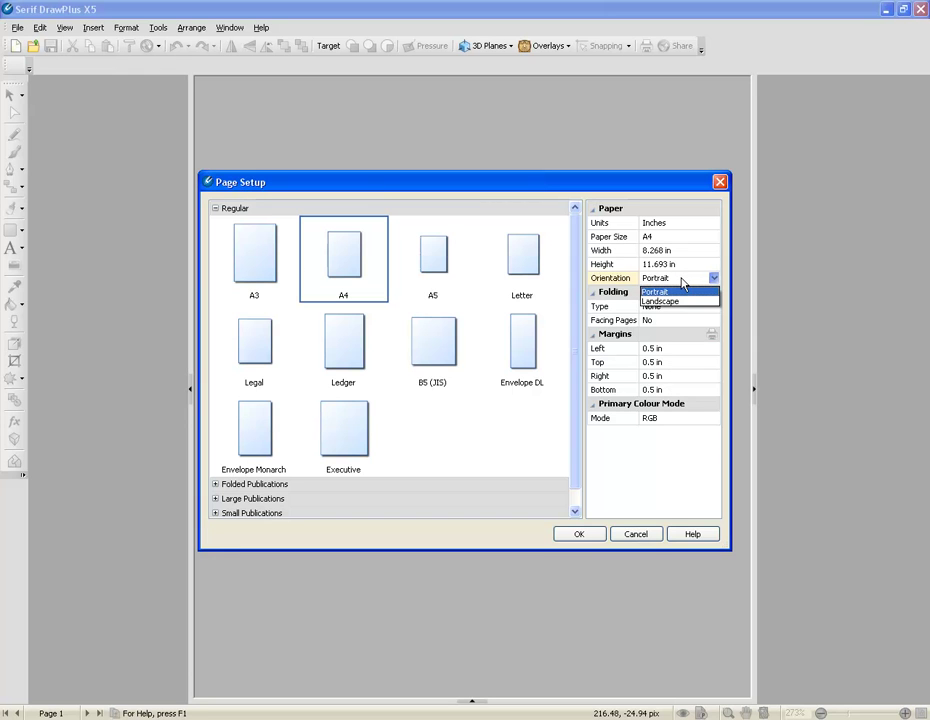
{"action": "left_click", "coordinate": [682, 280]}
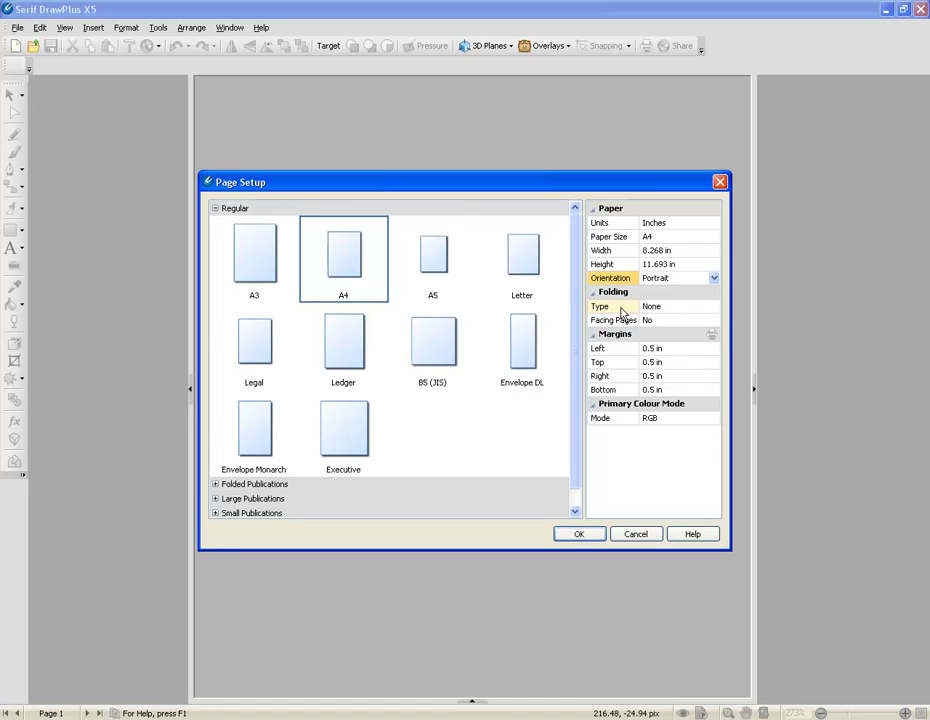
Keep RGB as the primary colour mode and create the new A4 portrait drawing
{"action": "left_click", "coordinate": [670, 420]}
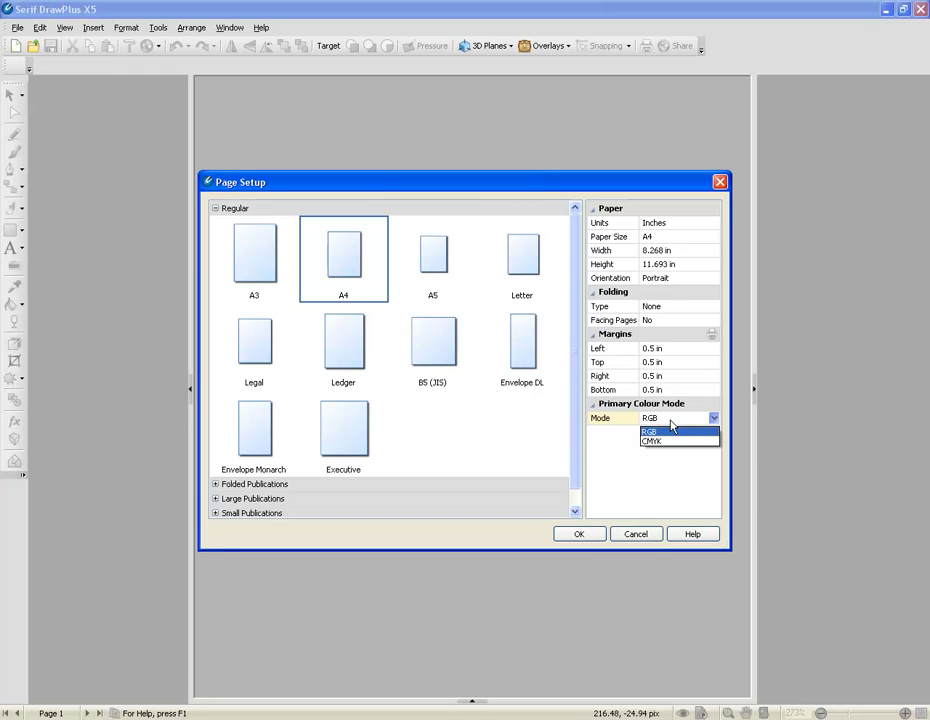
{"action": "left_click", "coordinate": [671, 424]}
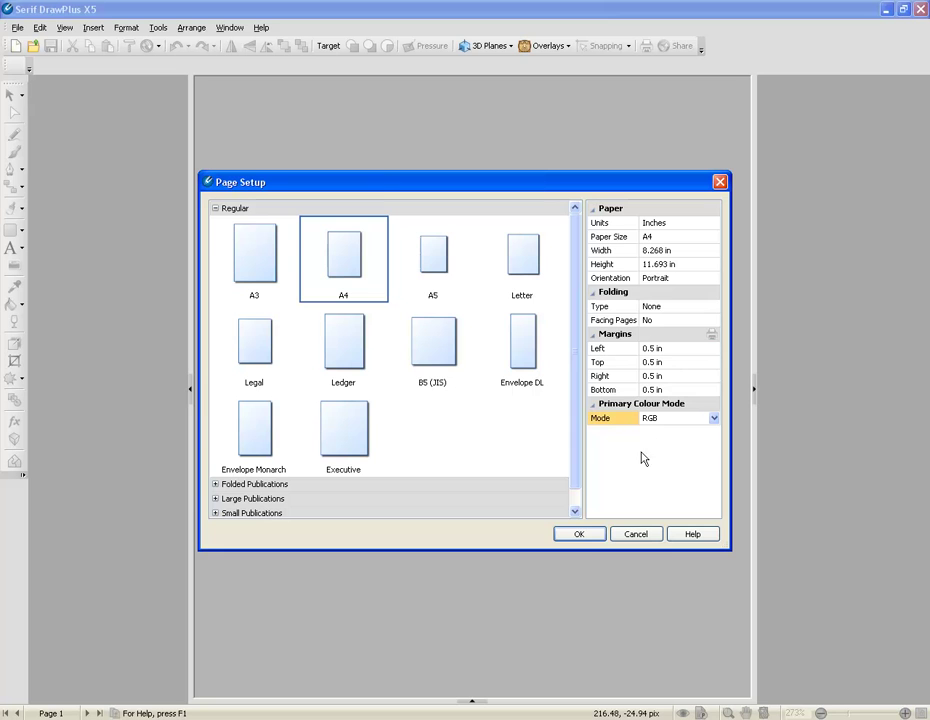
{"action": "left_click", "coordinate": [580, 535]}
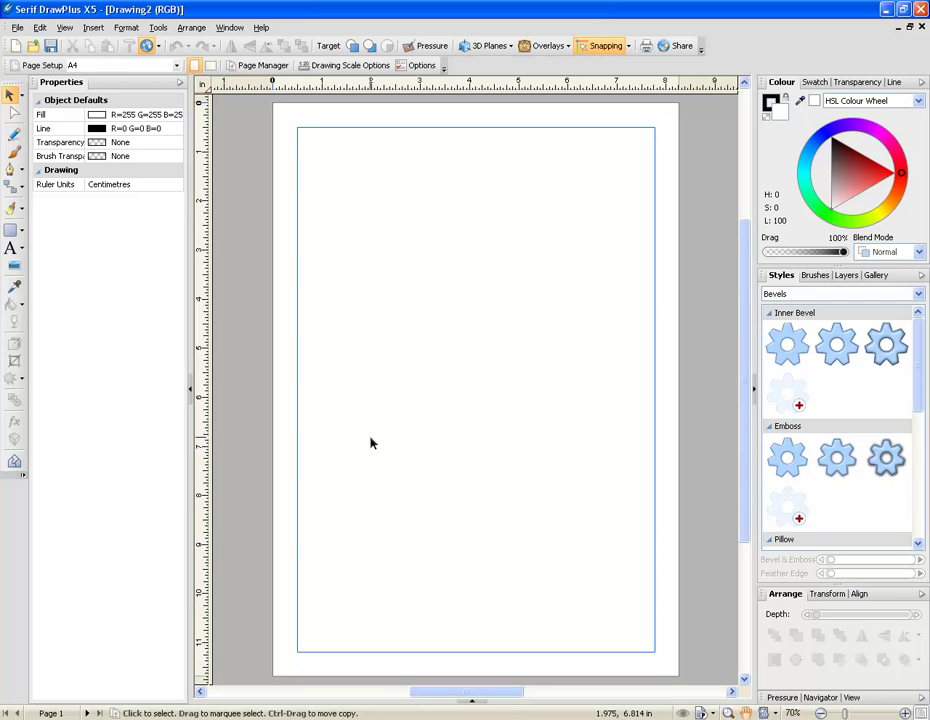
Examine the page margins, the File to Format commands, the Quick Rectangle options, and the brush and gallery collections, ending on the styles
{"action": "left_click_drag", "start_coordinate": [298, 128], "coordinate": [658, 659]}
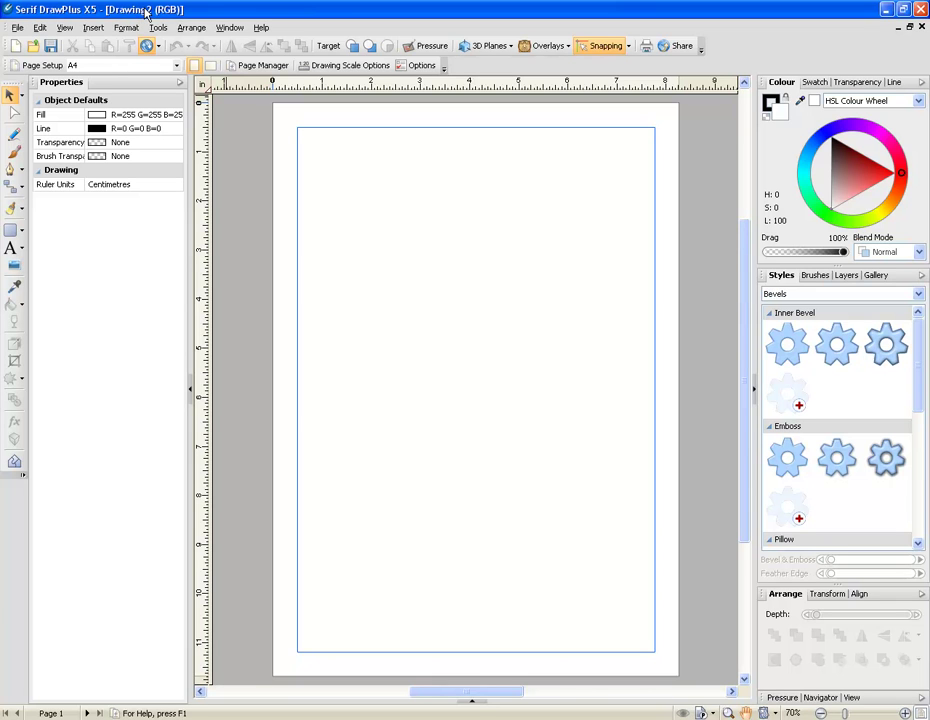
{"action": "left_click", "coordinate": [17, 27]}
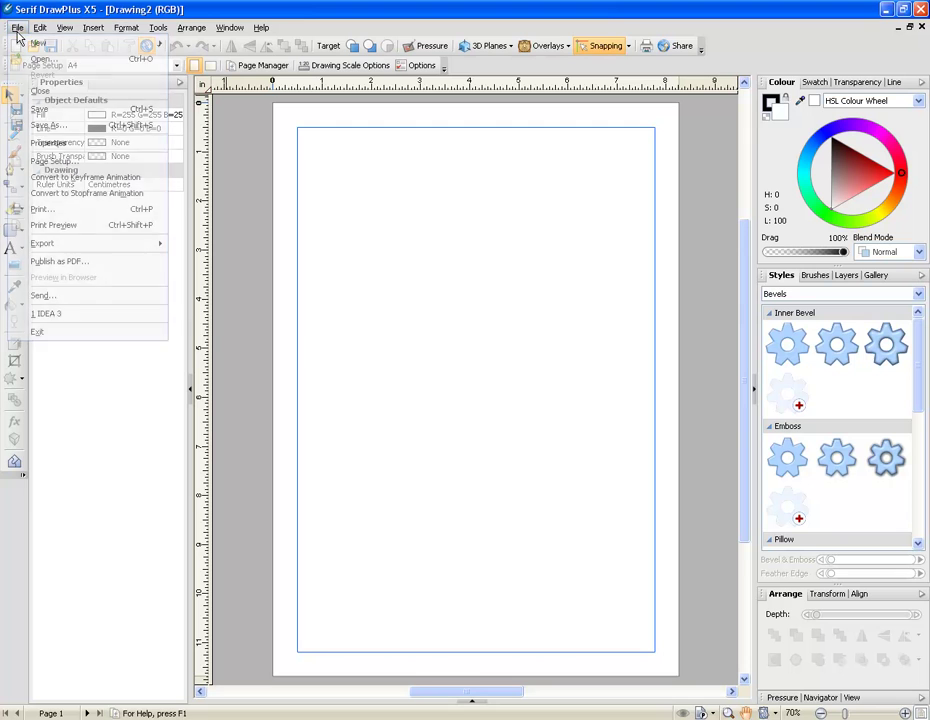
{"action": "mouse_move", "coordinate": [66, 30]}
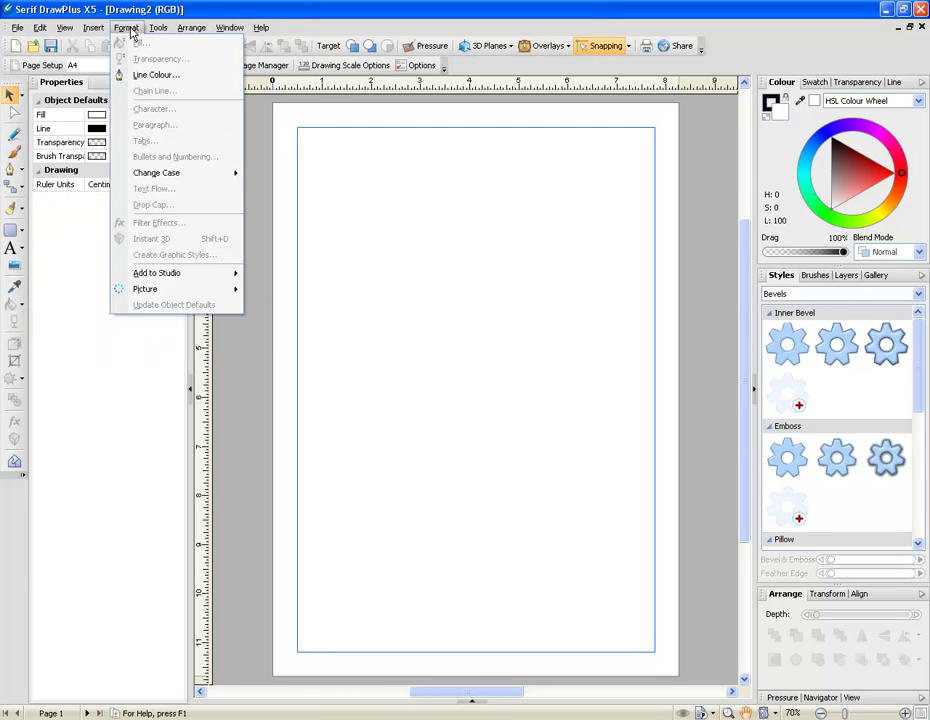
{"action": "left_click", "coordinate": [390, 178]}
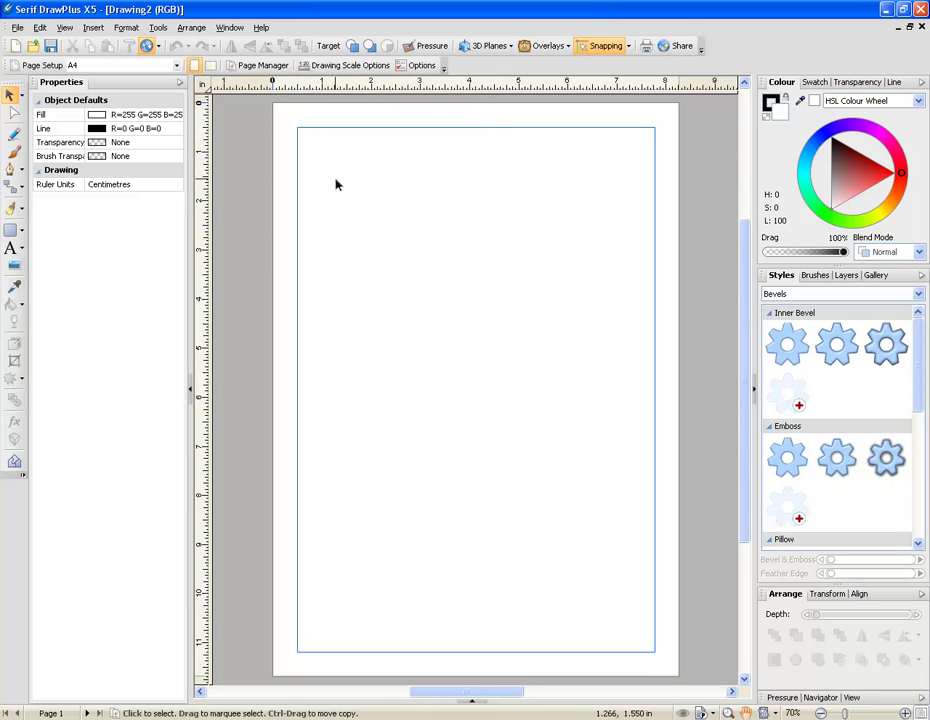
{"action": "left_click", "coordinate": [9, 231]}
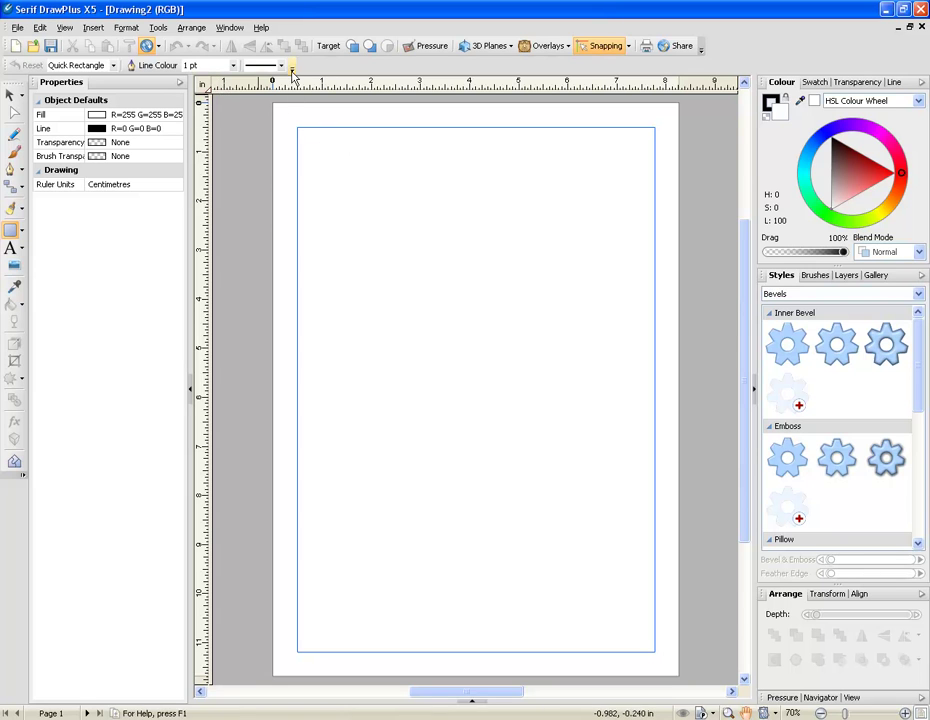
{"action": "left_click", "coordinate": [9, 94]}
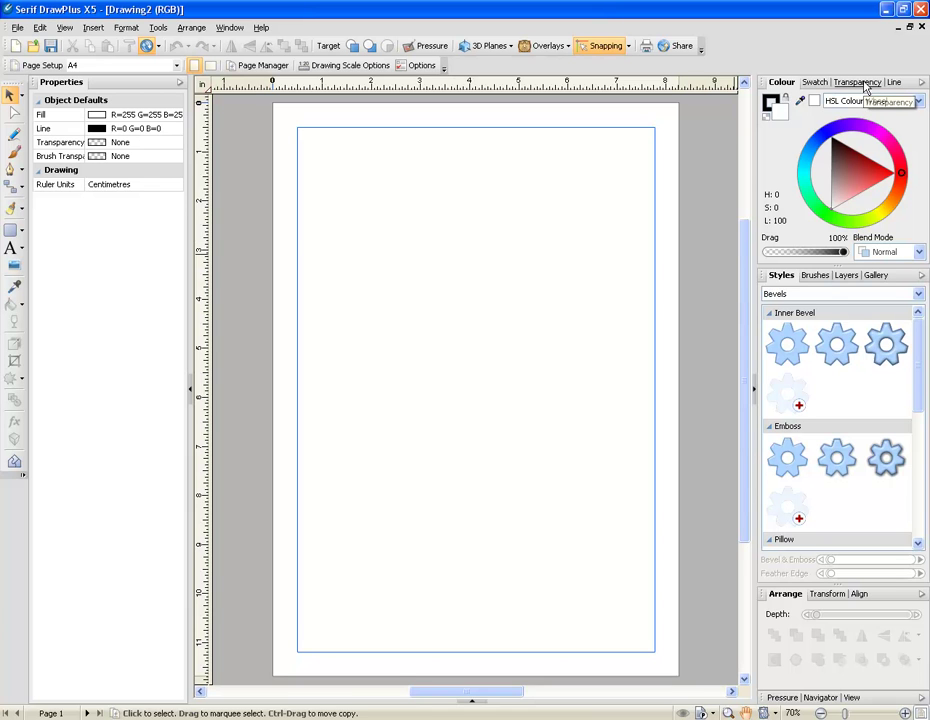
{"action": "left_click", "coordinate": [813, 276]}
{"action": "left_click", "coordinate": [872, 276]}
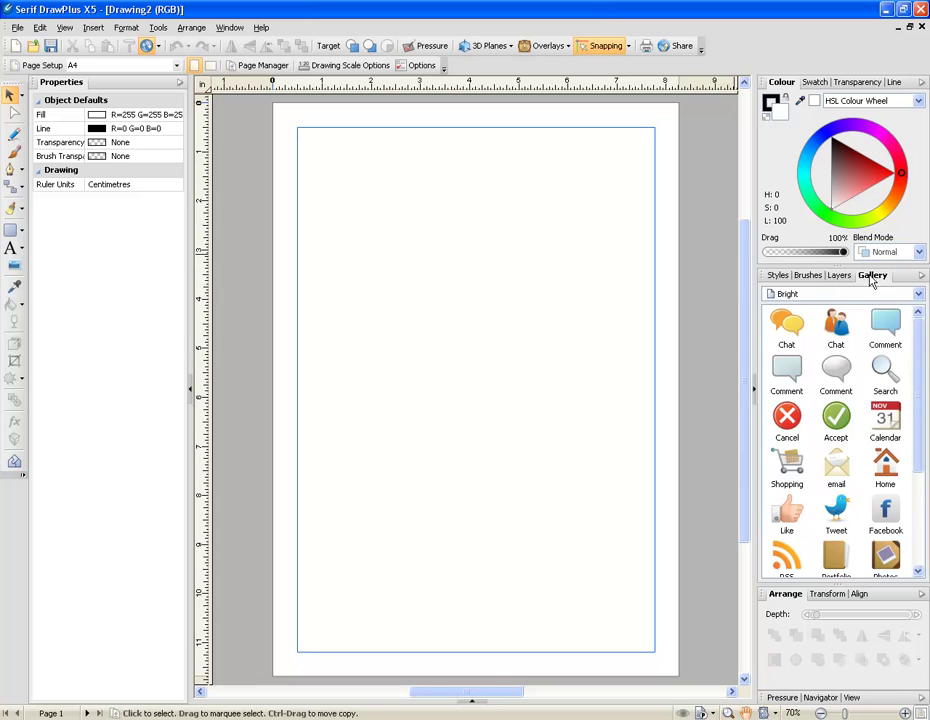
{"action": "left_click", "coordinate": [781, 276]}
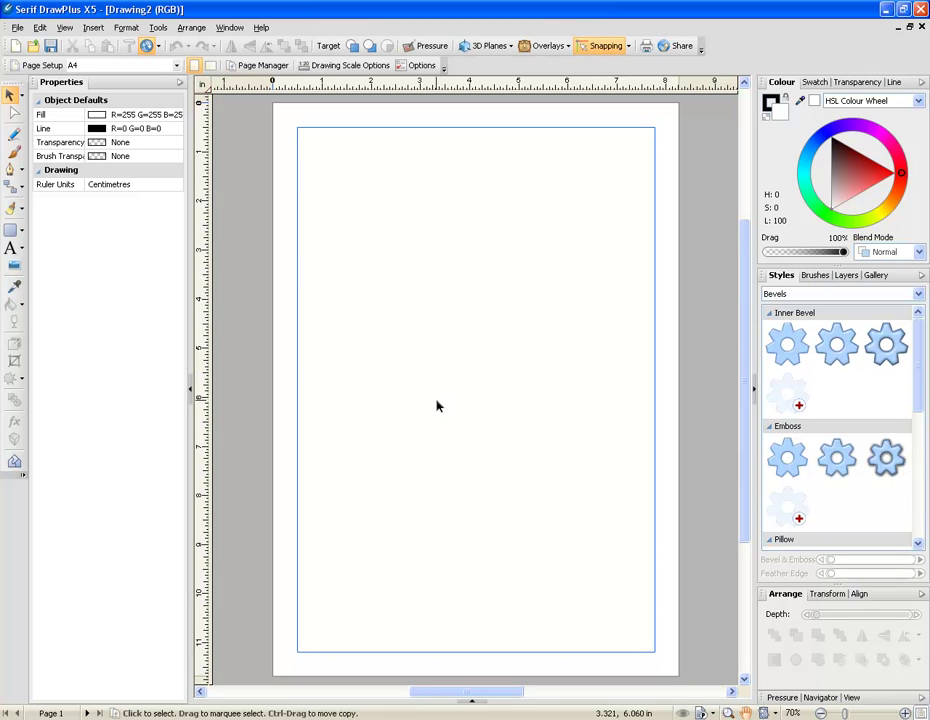
Draw a Quick Rectangle about 2.75 in wide and 2.88 in high in the upper-left part of the page
{"action": "left_click", "coordinate": [10, 229]}
{"action": "left_click_drag", "start_coordinate": [346, 273], "coordinate": [477, 407]}
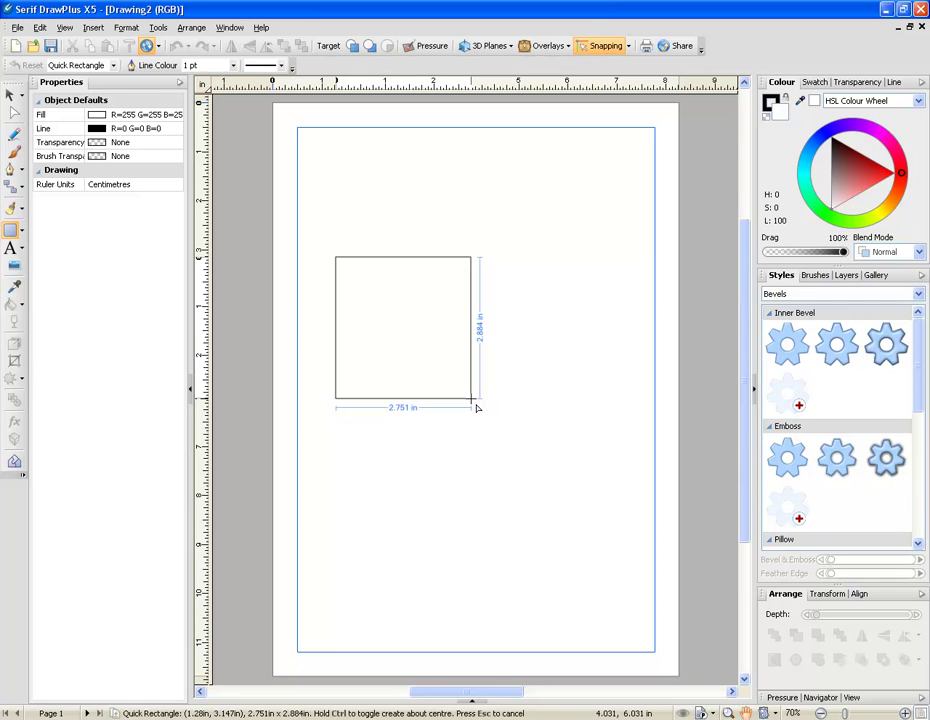
{"action": "left_click_drag", "start_coordinate": [477, 407], "coordinate": [449, 366]}
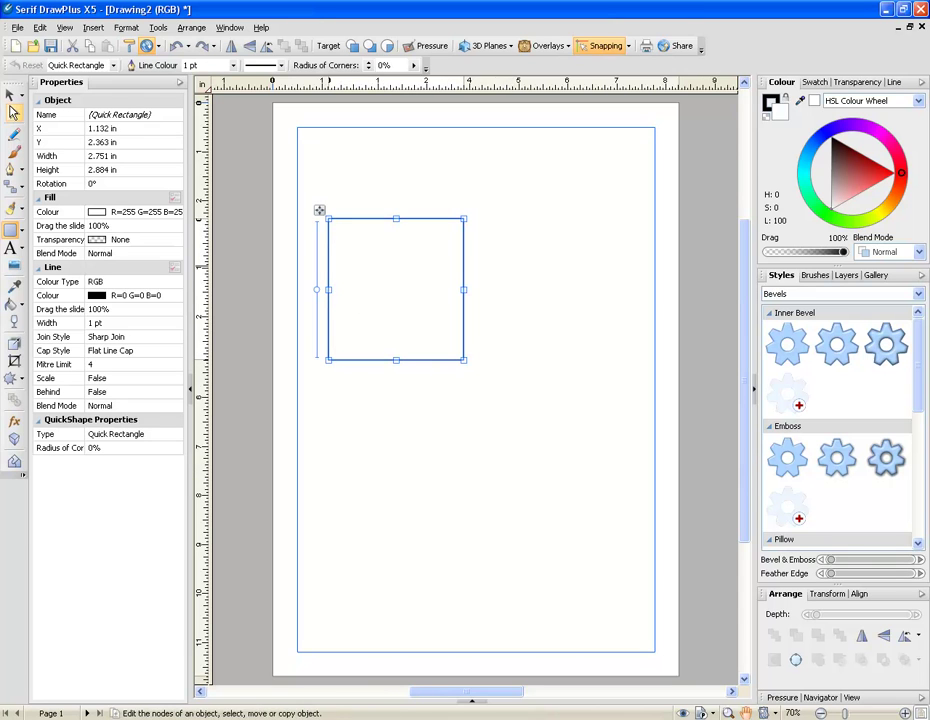
Move the rectangle around the page and delete it
{"action": "left_click", "coordinate": [12, 98]}
{"action": "left_click_drag", "start_coordinate": [370, 289], "coordinate": [472, 314]}
{"action": "left_click_drag", "start_coordinate": [553, 268], "coordinate": [468, 285]}
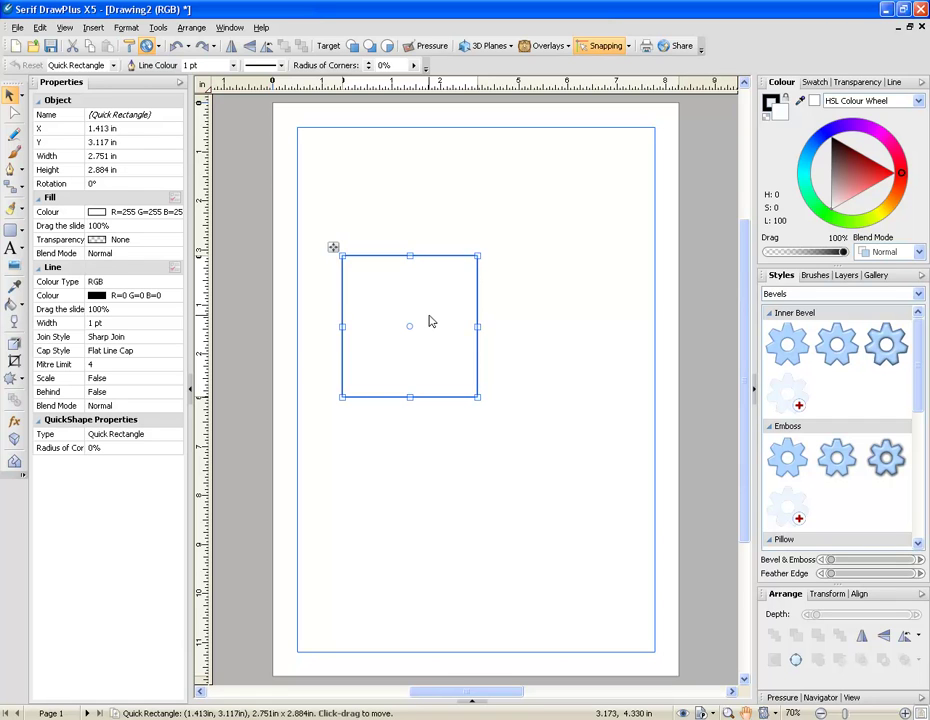
{"action": "key", "text": "Delete"}
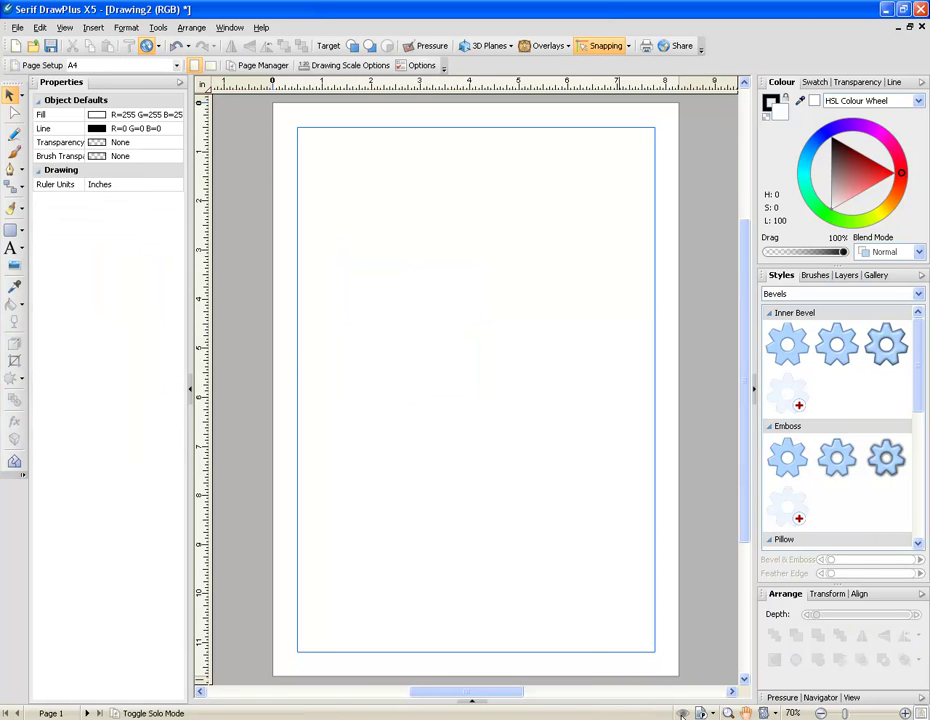
Pan across the page, zoom in on its lower-right corner, and return to the whole-page view
{"action": "left_click", "coordinate": [745, 712]}
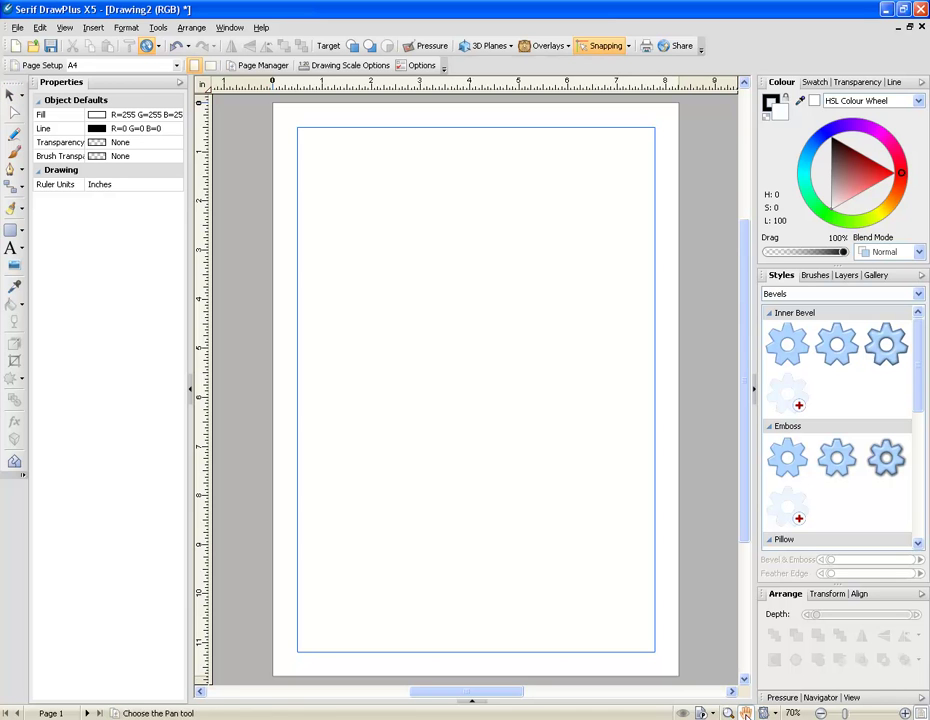
{"action": "left_click_drag", "start_coordinate": [527, 442], "coordinate": [521, 311]}
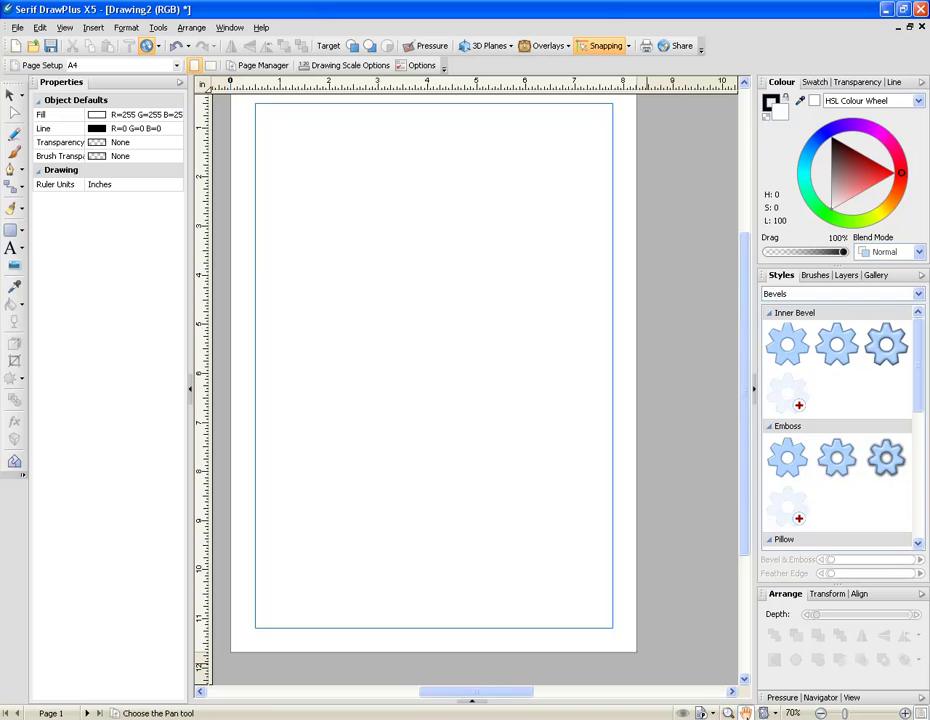
{"action": "left_click", "coordinate": [727, 712]}
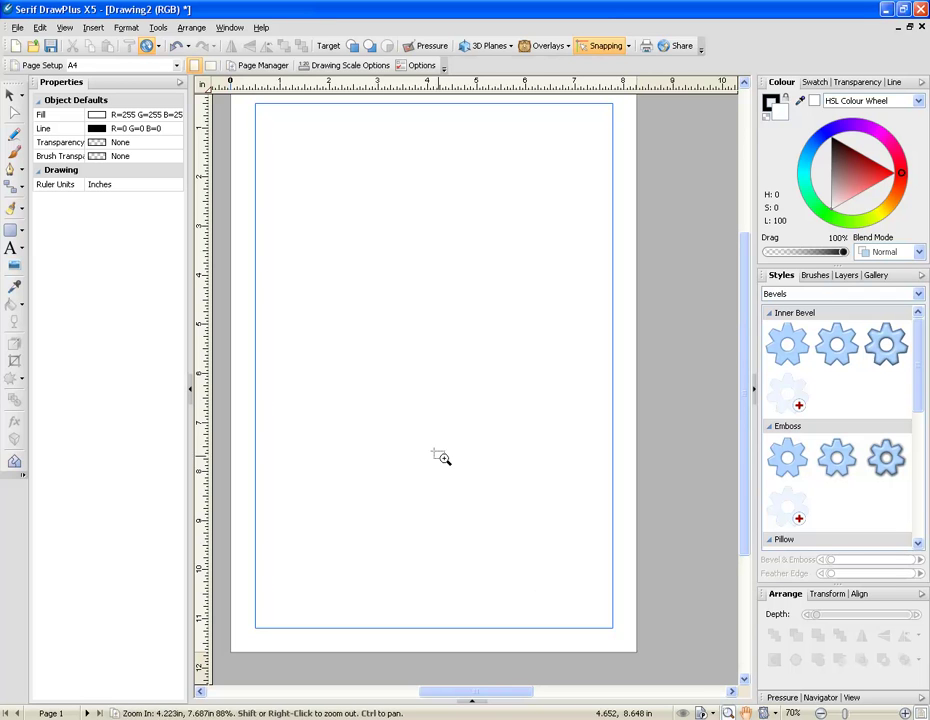
{"action": "left_click_drag", "start_coordinate": [312, 317], "coordinate": [686, 672]}
{"action": "left_click_drag", "start_coordinate": [602, 544], "coordinate": [710, 673]}
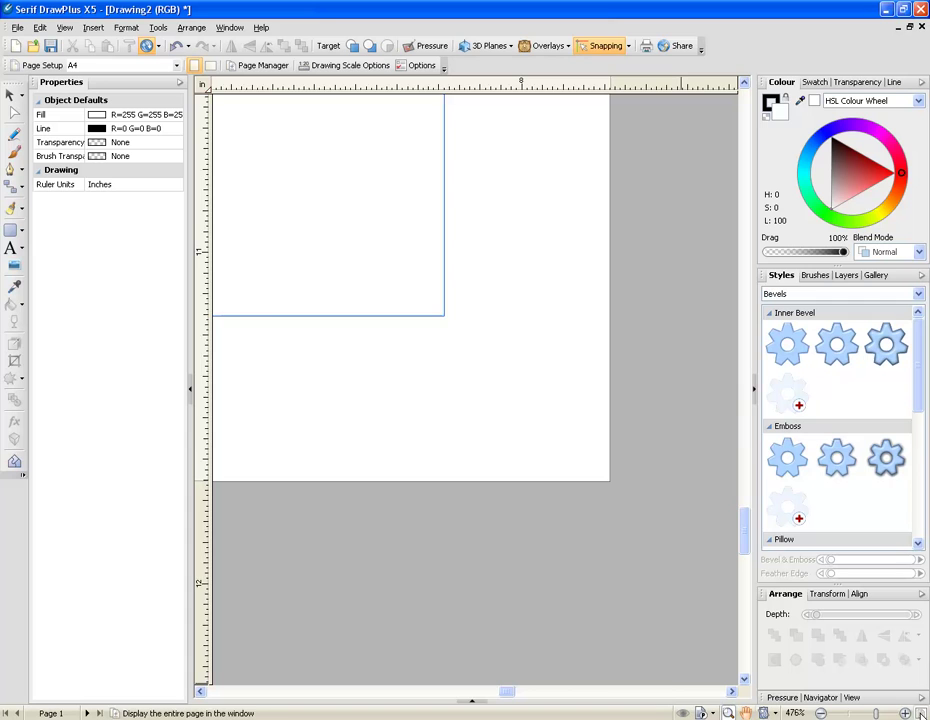
{"action": "left_click", "coordinate": [921, 712]}
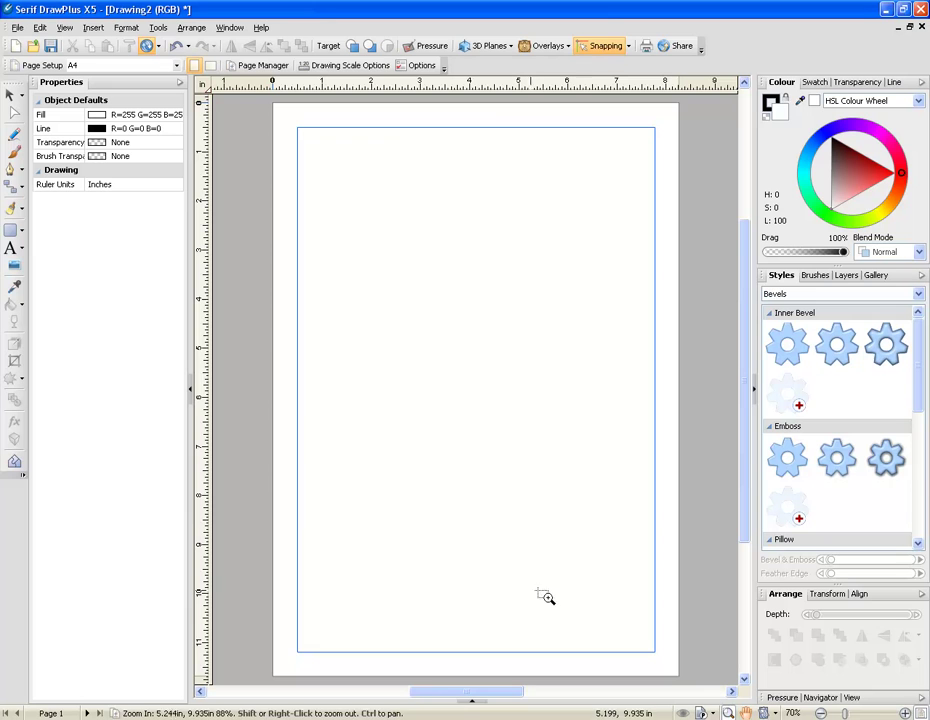
Rotate the canvas by 45° and reset it to its upright orientation
{"action": "mouse_move", "coordinate": [843, 713]}
{"action": "left_mouse_down"}
{"action": "mouse_move", "coordinate": [872, 716]}
{"action": "mouse_move", "coordinate": [845, 713]}
{"action": "left_mouse_up"}
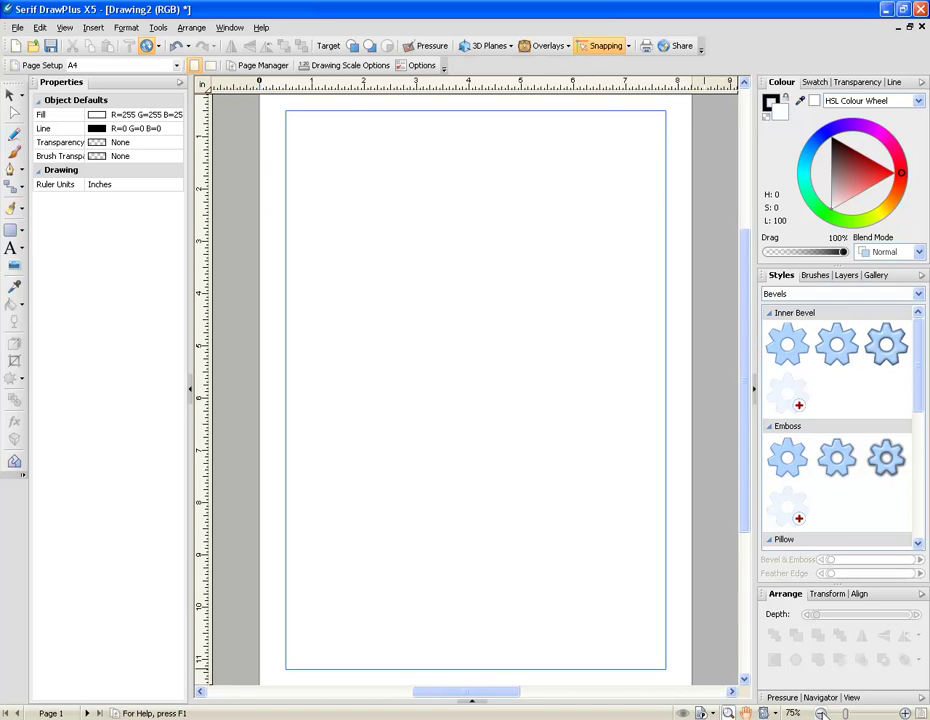
{"action": "left_click", "coordinate": [777, 713]}
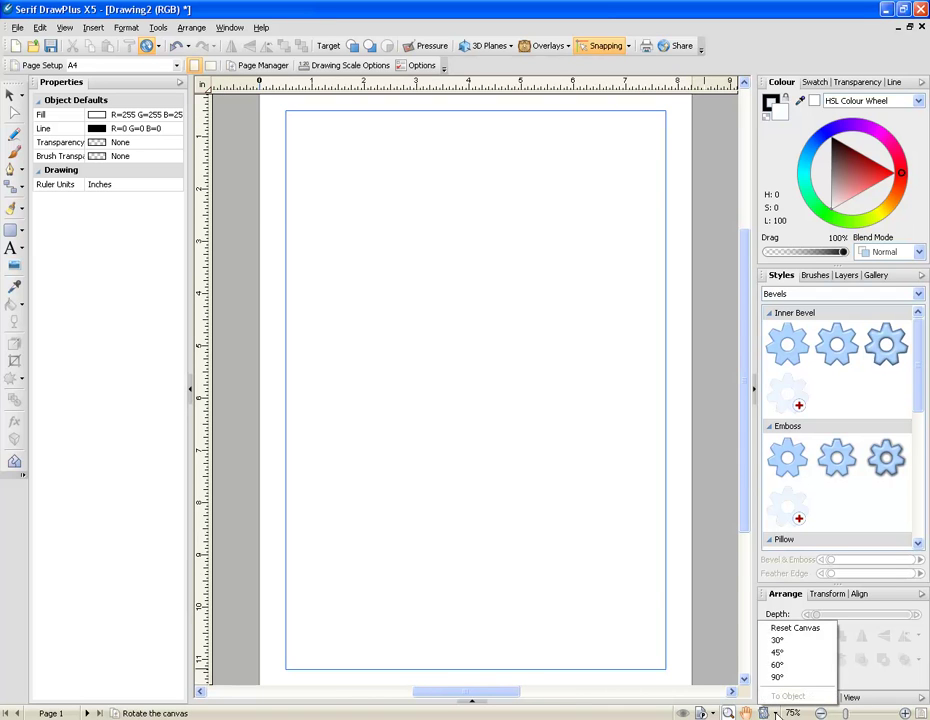
{"action": "left_click", "coordinate": [789, 652]}
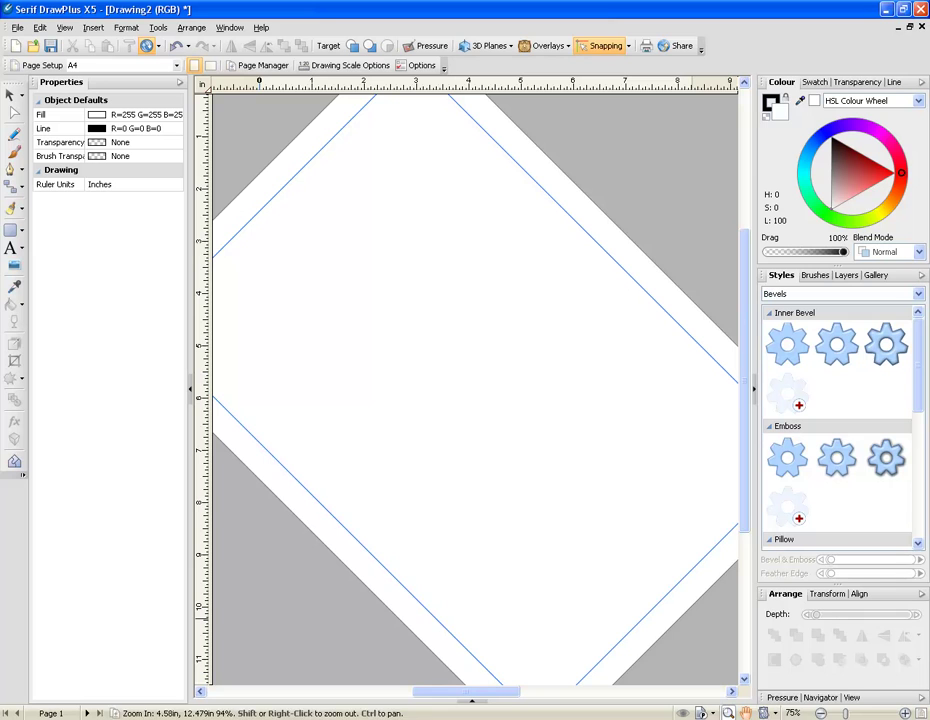
{"action": "left_click", "coordinate": [776, 713]}
{"action": "left_click", "coordinate": [786, 630]}
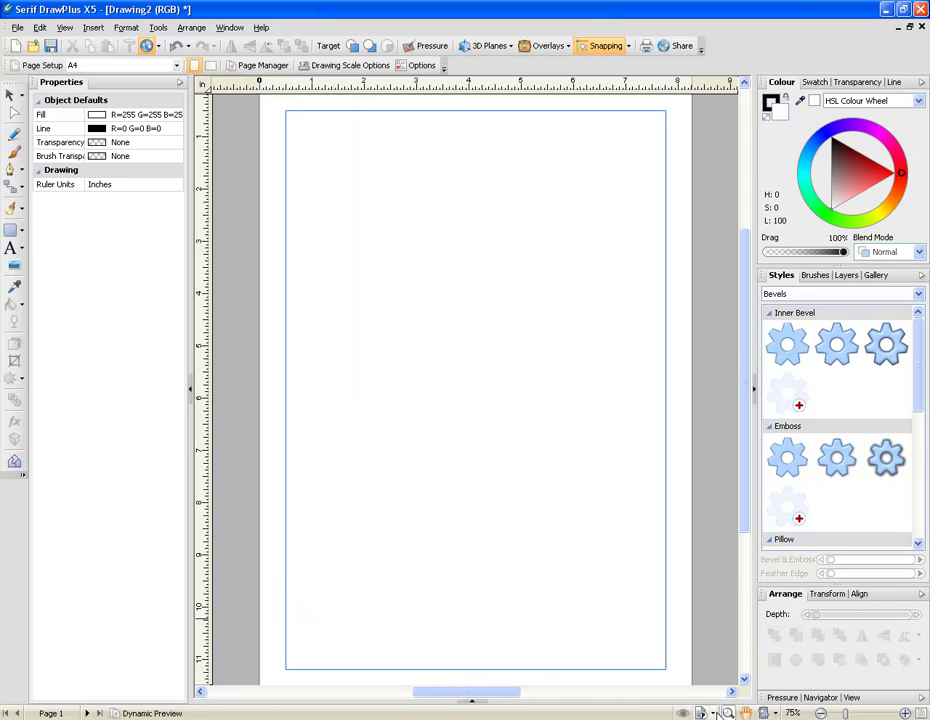
Inspect the Dynamic Preview options, fit the entire page in view again and return to the Pointer tool
{"action": "left_click", "coordinate": [713, 713]}
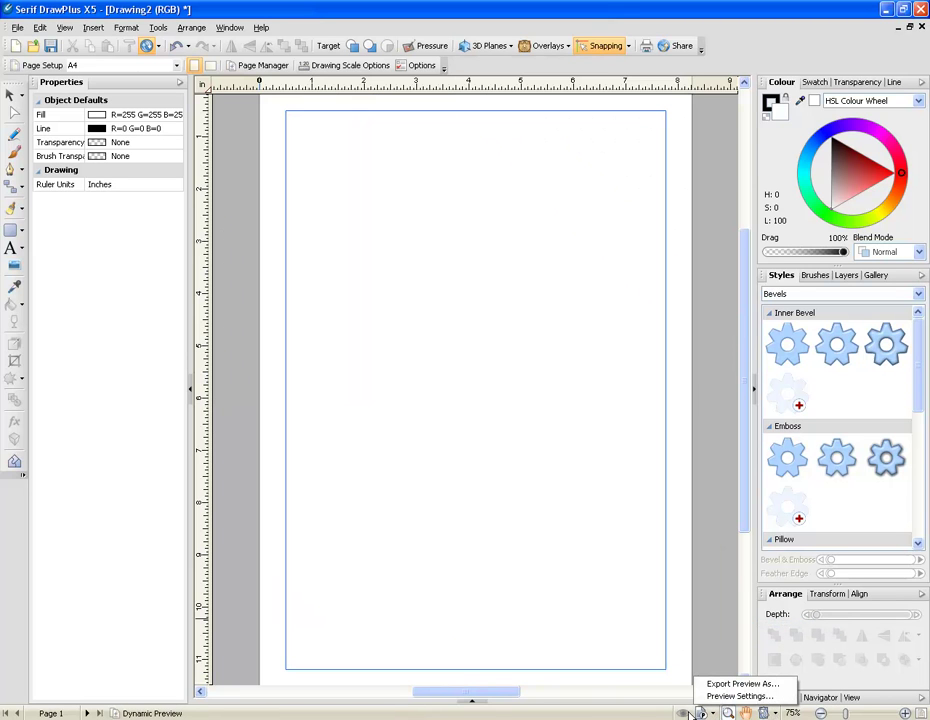
{"action": "left_click", "coordinate": [705, 642]}
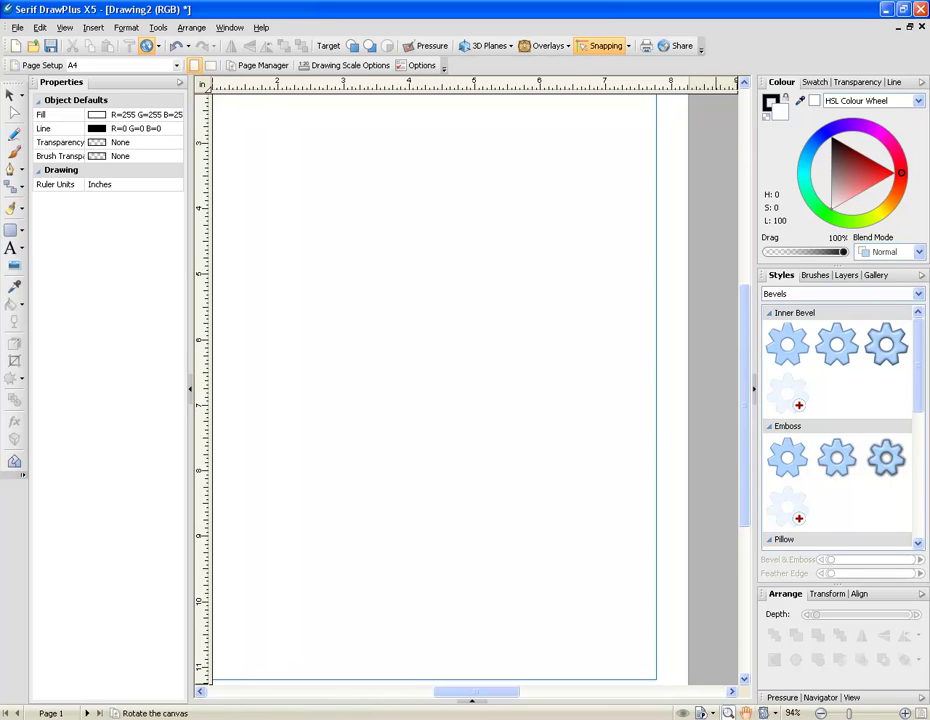
{"action": "left_click", "coordinate": [924, 712]}
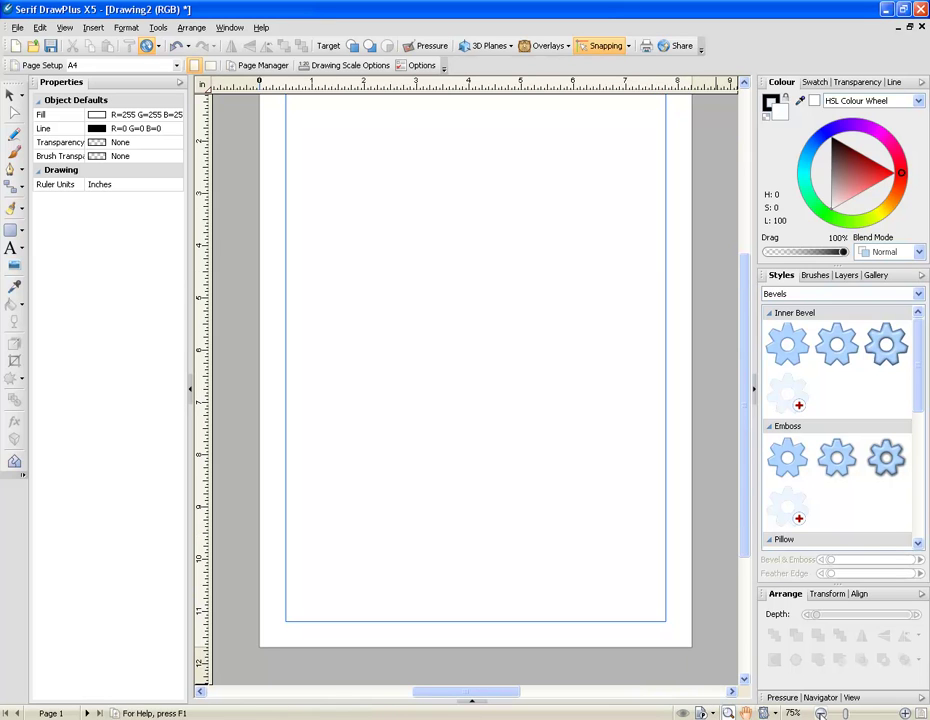
{"action": "left_click", "coordinate": [924, 712]}
{"action": "left_click", "coordinate": [9, 94]}
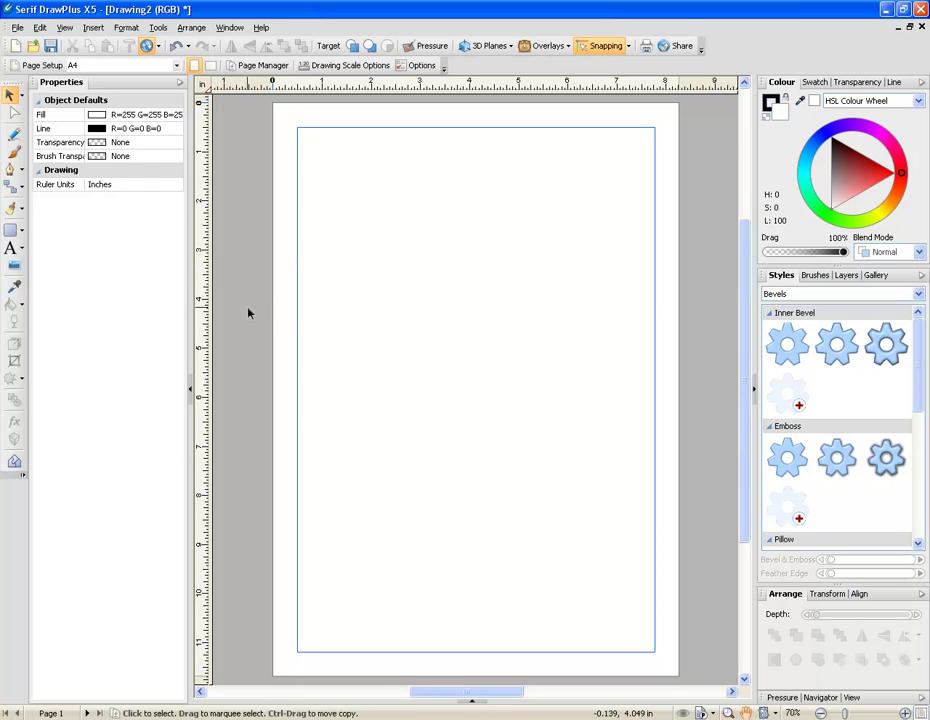
Draw a Quick Rectangle about 3.85 in wide and 3.45 in high in the upper-middle part of the page
{"action": "left_click", "coordinate": [11, 231]}
{"action": "left_click_drag", "start_coordinate": [345, 248], "coordinate": [535, 418]}
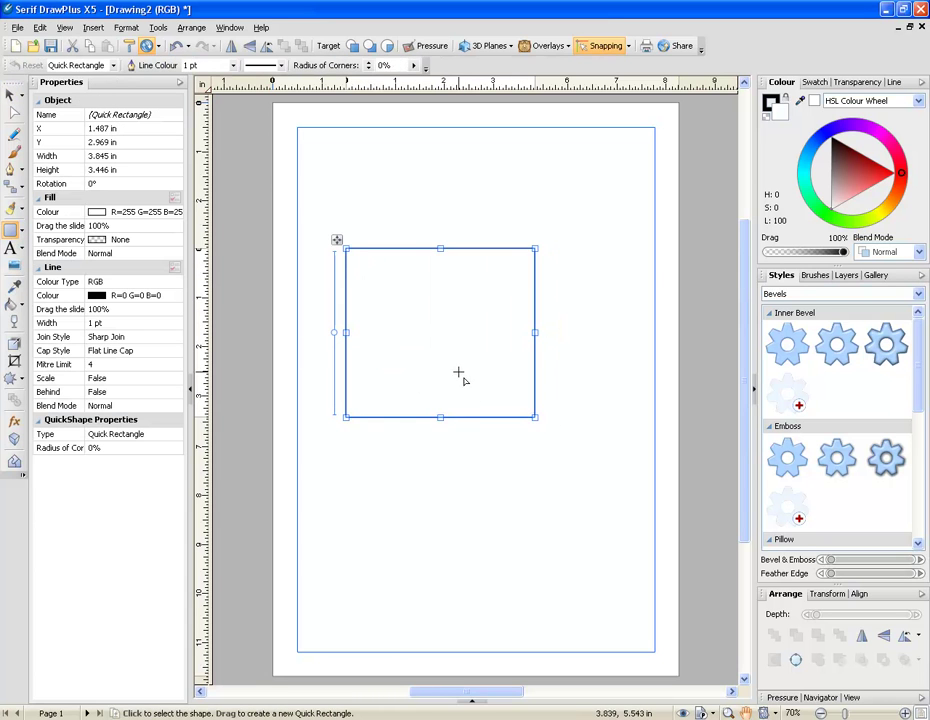
{"action": "left_click", "coordinate": [10, 94]}
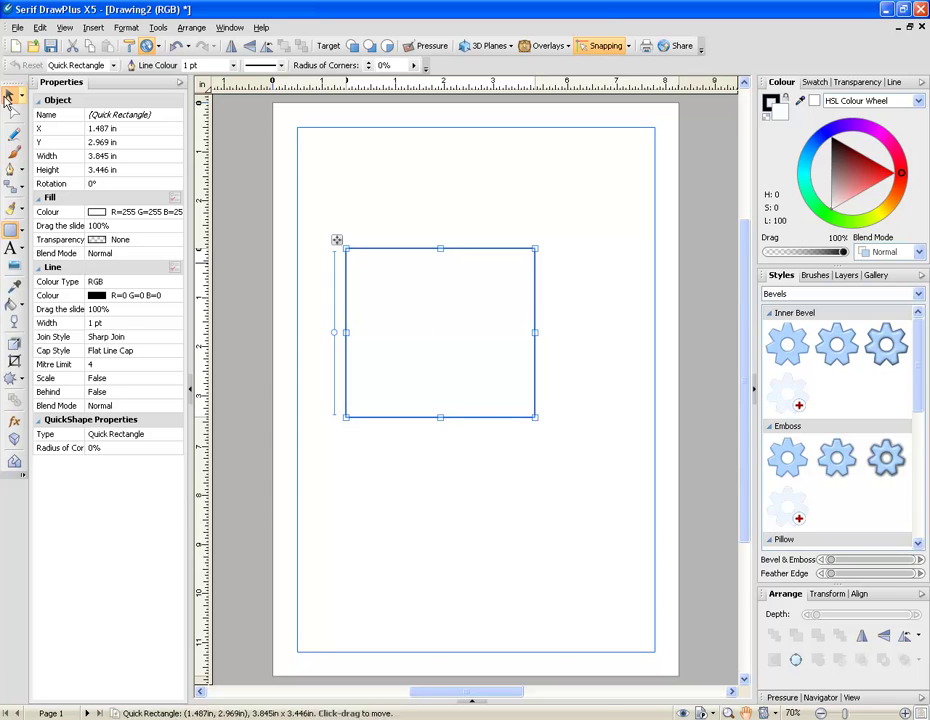
Turn off snapping and move the rectangle freely to about X 2.17 in, Y 4.39 in
{"action": "left_click", "coordinate": [630, 47]}
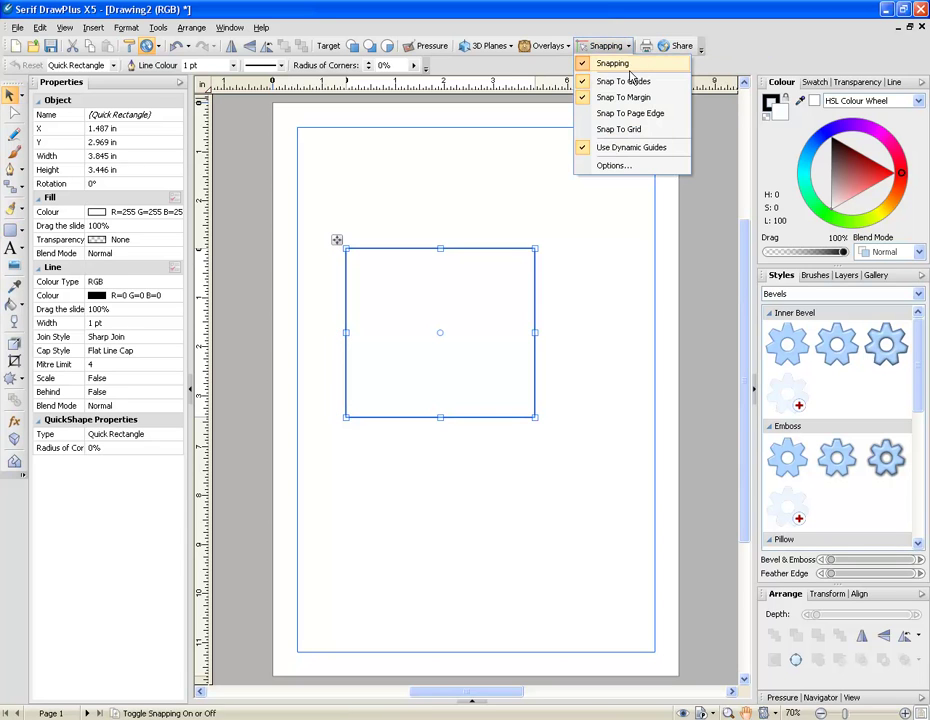
{"action": "left_click", "coordinate": [618, 63]}
{"action": "left_click_drag", "start_coordinate": [475, 333], "coordinate": [510, 367]}
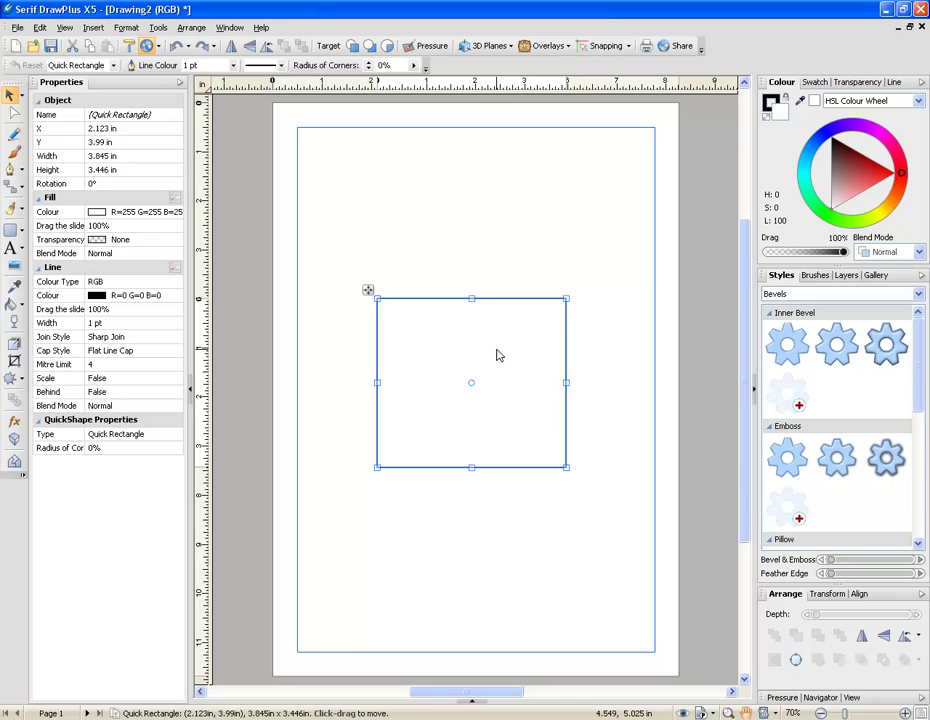
{"action": "left_click_drag", "start_coordinate": [500, 364], "coordinate": [453, 485]}
{"action": "key", "text": "ctrl+z"}
{"action": "left_click_drag", "start_coordinate": [552, 234], "coordinate": [515, 396]}
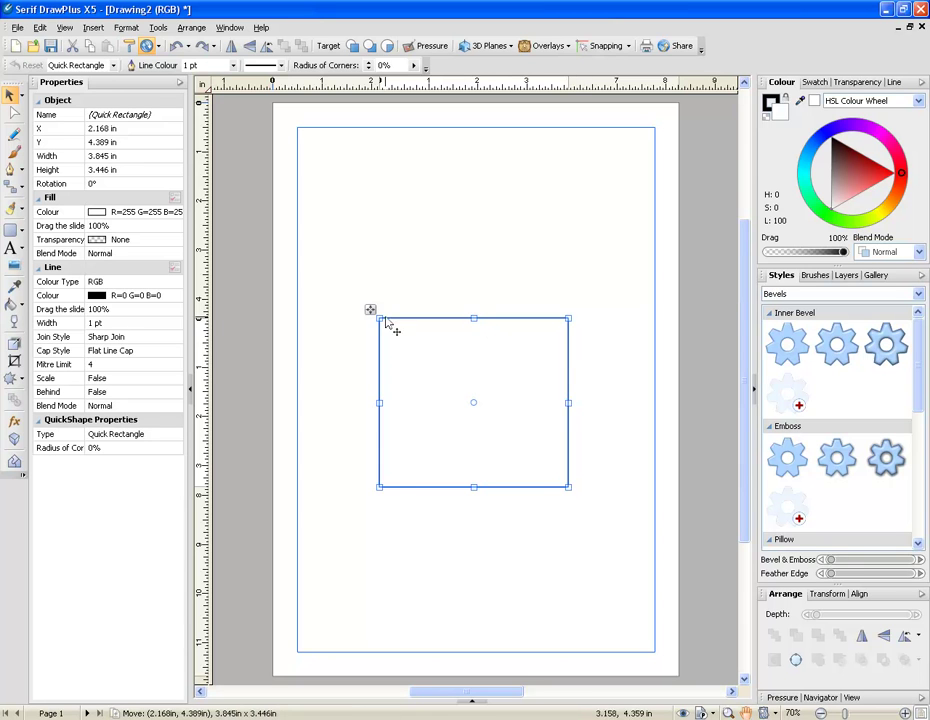
Resize the rectangle to about 3.70 by 3.71 in and move it to about X 1.99 in, Y 3.13 in
{"action": "mouse_move", "coordinate": [569, 320]}
{"action": "left_mouse_down"}
{"action": "mouse_move", "coordinate": [652, 187]}
{"action": "mouse_move", "coordinate": [647, 162]}
{"action": "mouse_move", "coordinate": [634, 169]}
{"action": "mouse_move", "coordinate": [525, 400]}
{"action": "mouse_move", "coordinate": [390, 410]}
{"action": "mouse_move", "coordinate": [467, 383]}
{"action": "mouse_move", "coordinate": [525, 400]}
{"action": "mouse_move", "coordinate": [504, 392]}
{"action": "mouse_move", "coordinate": [546, 326]}
{"action": "mouse_move", "coordinate": [446, 438]}
{"action": "mouse_move", "coordinate": [482, 382]}
{"action": "mouse_move", "coordinate": [581, 288]}
{"action": "mouse_move", "coordinate": [426, 467]}
{"action": "mouse_move", "coordinate": [575, 272]}
{"action": "mouse_move", "coordinate": [498, 361]}
{"action": "mouse_move", "coordinate": [546, 320]}
{"action": "mouse_move", "coordinate": [549, 292]}
{"action": "mouse_move", "coordinate": [544, 380]}
{"action": "mouse_move", "coordinate": [548, 303]}
{"action": "mouse_move", "coordinate": [613, 258]}
{"action": "mouse_move", "coordinate": [533, 338]}
{"action": "mouse_move", "coordinate": [560, 302]}
{"action": "left_mouse_up"}
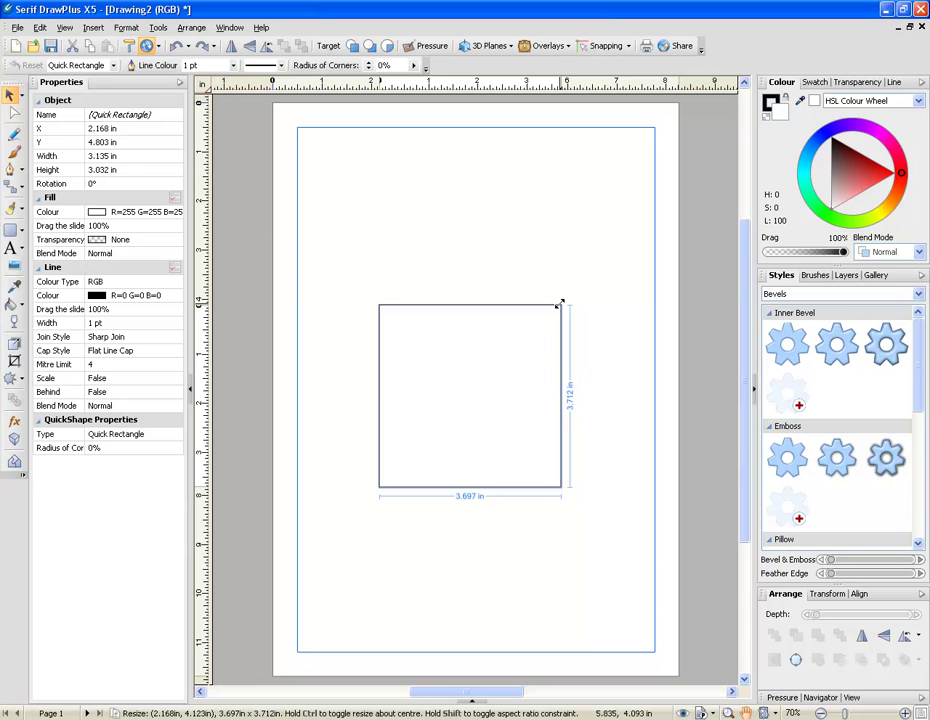
{"action": "left_click_drag", "start_coordinate": [560, 302], "coordinate": [560, 304]}
{"action": "left_click_drag", "start_coordinate": [445, 352], "coordinate": [494, 295]}
{"action": "left_click_drag", "start_coordinate": [520, 401], "coordinate": [496, 416]}
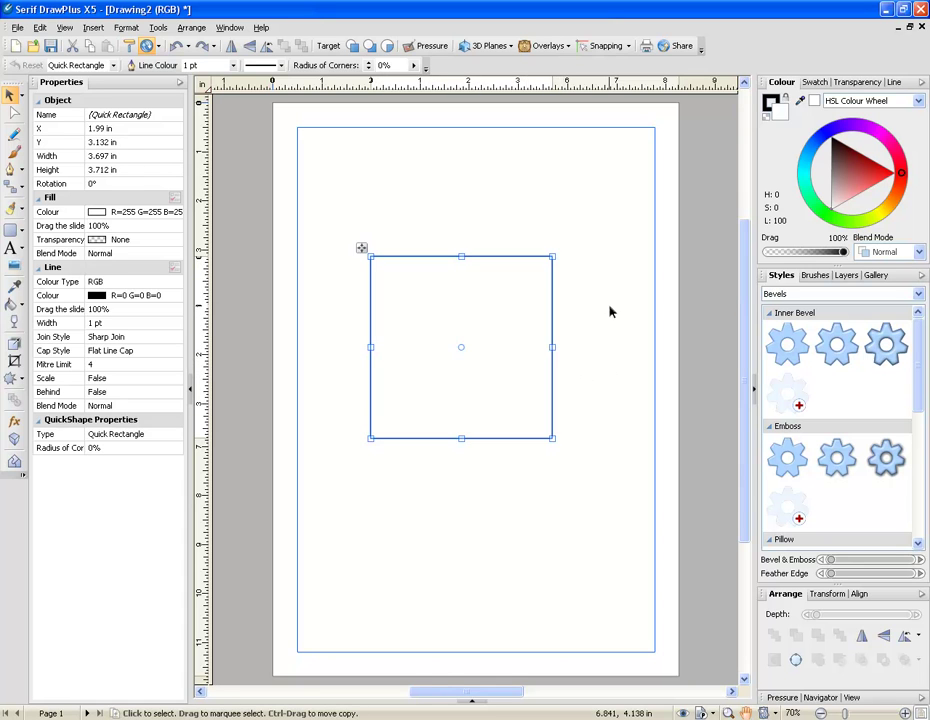
Give the rectangle a light red outline (H 0, S 63, L 58) with a line width of 7.5 pt
{"action": "left_click", "coordinate": [610, 312]}
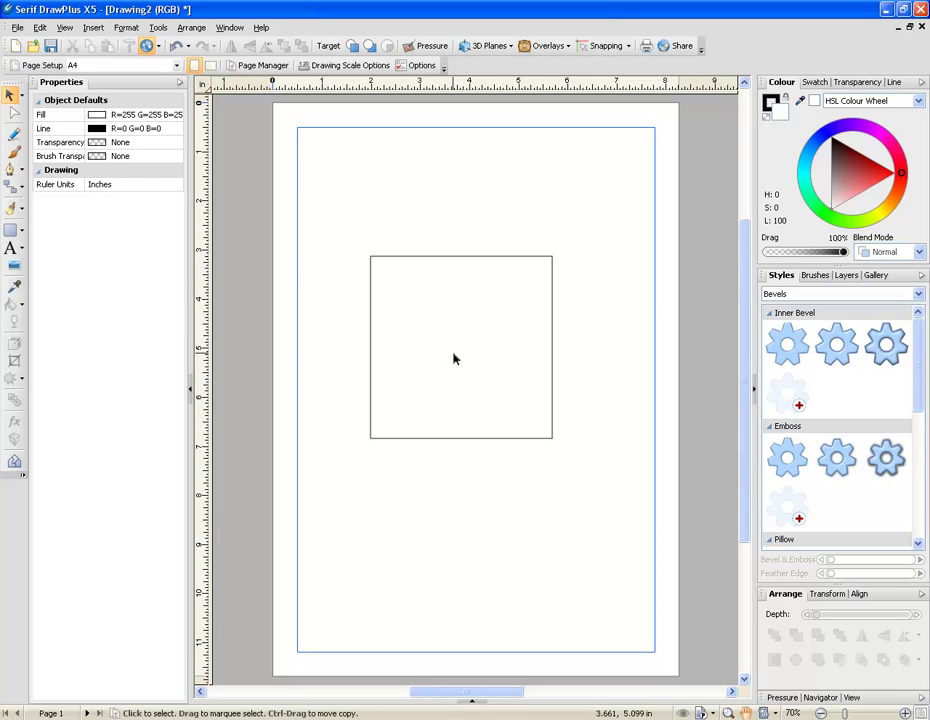
{"action": "left_click", "coordinate": [500, 342]}
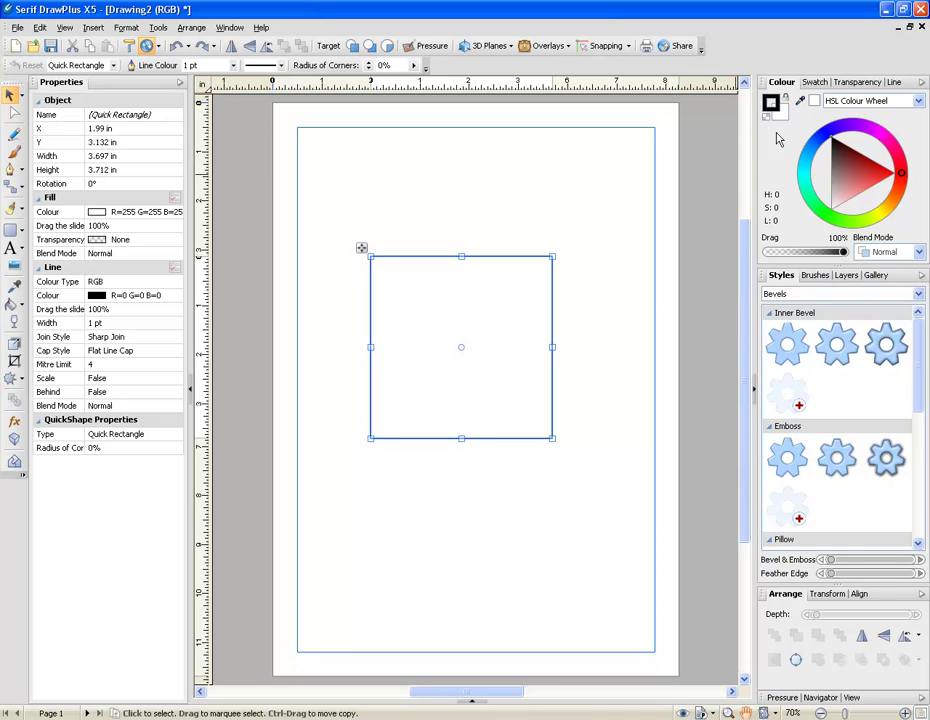
{"action": "mouse_move", "coordinate": [901, 172]}
{"action": "left_mouse_down"}
{"action": "mouse_move", "coordinate": [886, 133]}
{"action": "mouse_move", "coordinate": [860, 122]}
{"action": "mouse_move", "coordinate": [828, 132]}
{"action": "mouse_move", "coordinate": [812, 190]}
{"action": "mouse_move", "coordinate": [848, 224]}
{"action": "mouse_move", "coordinate": [887, 207]}
{"action": "mouse_move", "coordinate": [920, 163]}
{"action": "mouse_move", "coordinate": [926, 177]}
{"action": "left_mouse_up"}
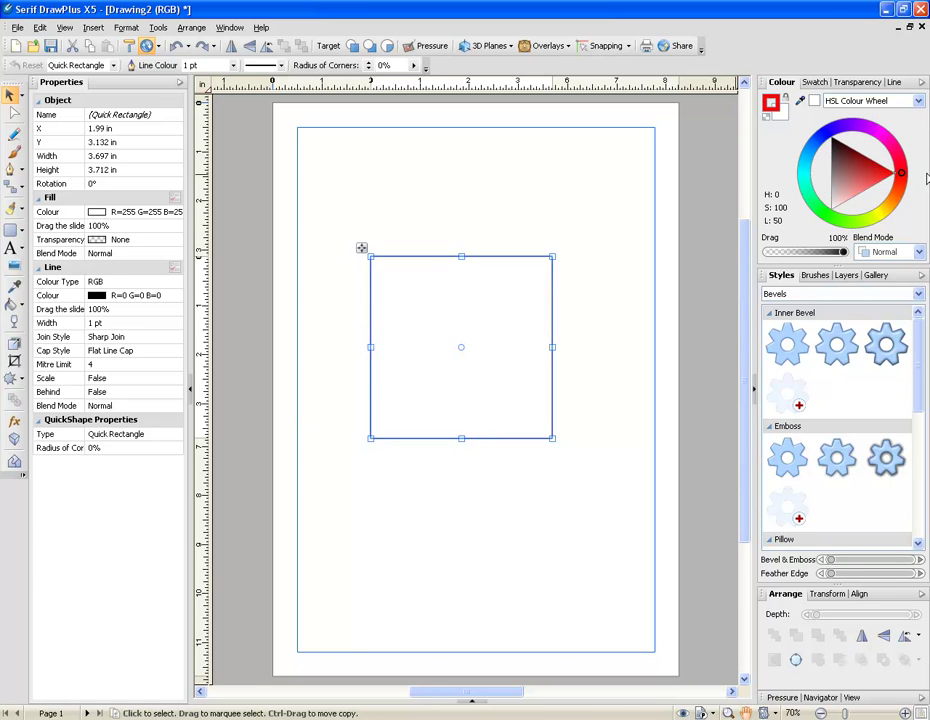
{"action": "left_click", "coordinate": [879, 178]}
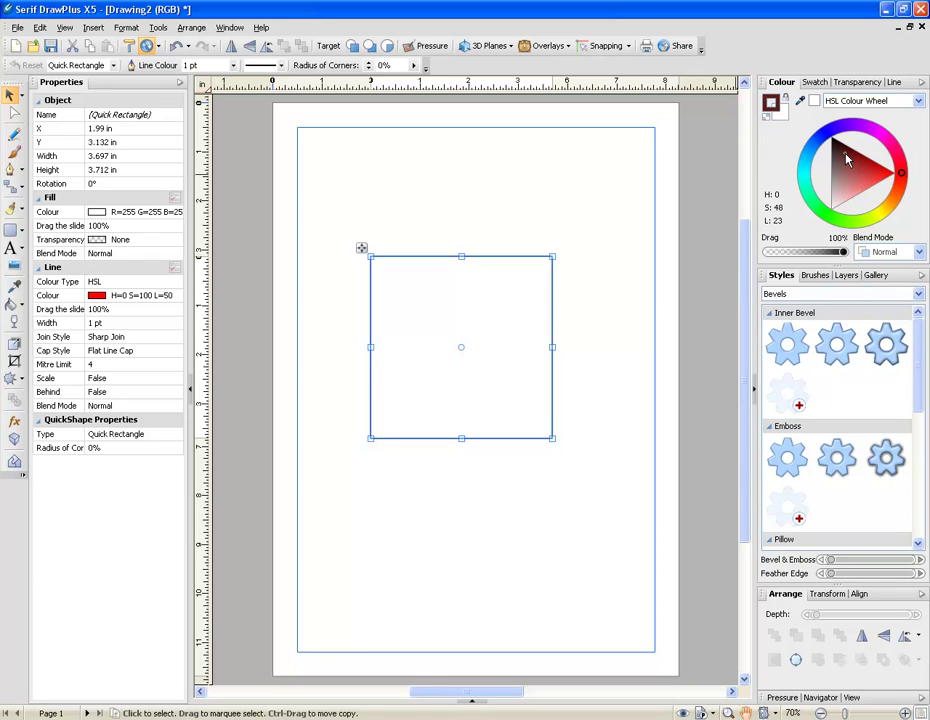
{"action": "left_click", "coordinate": [860, 188]}
{"action": "left_click", "coordinate": [233, 65]}
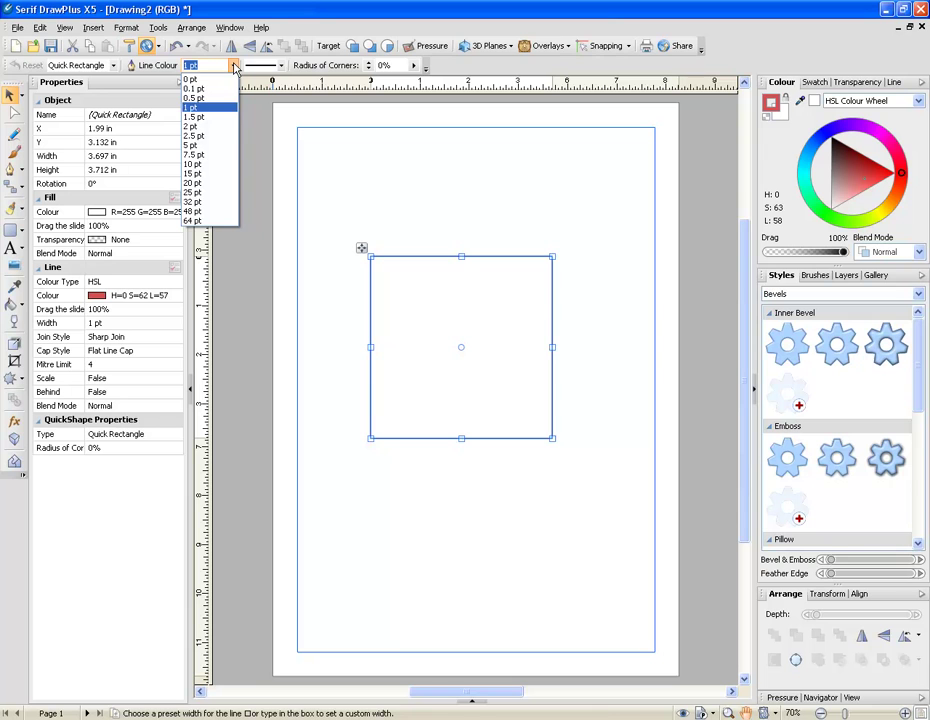
{"action": "left_click", "coordinate": [227, 155]}
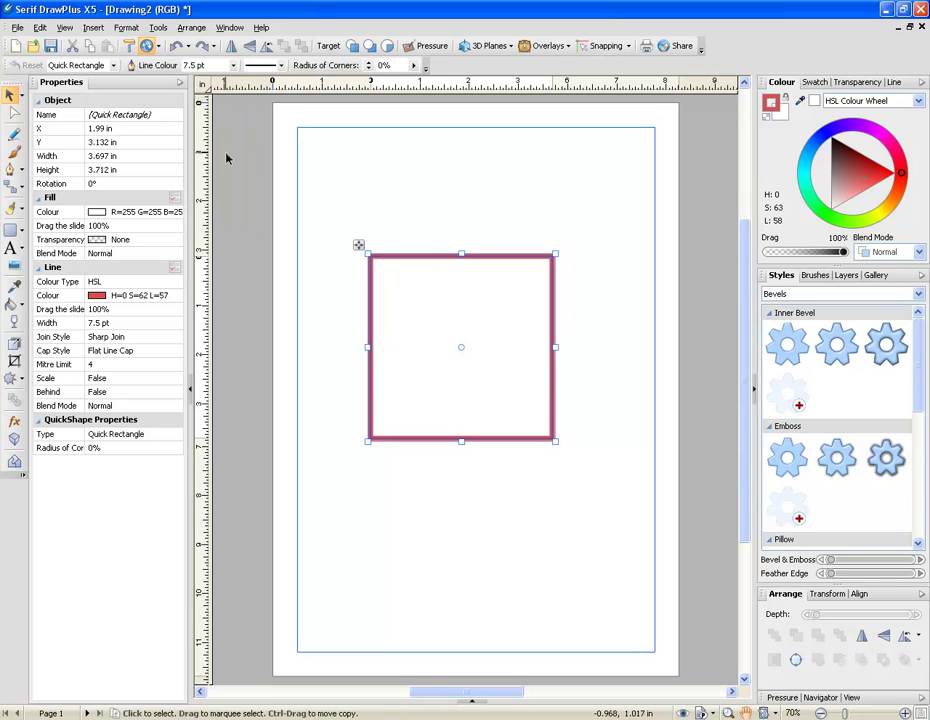
{"action": "left_click", "coordinate": [565, 310]}
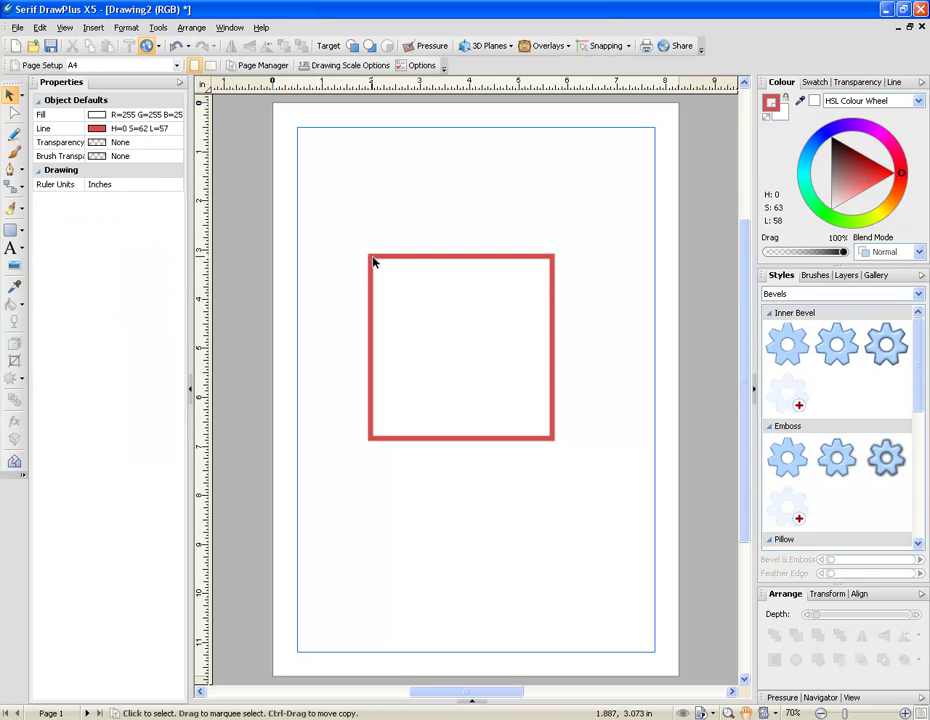
Fill the rectangle with a muted blue of H 224, S 29, L 50
{"action": "left_click", "coordinate": [409, 437]}
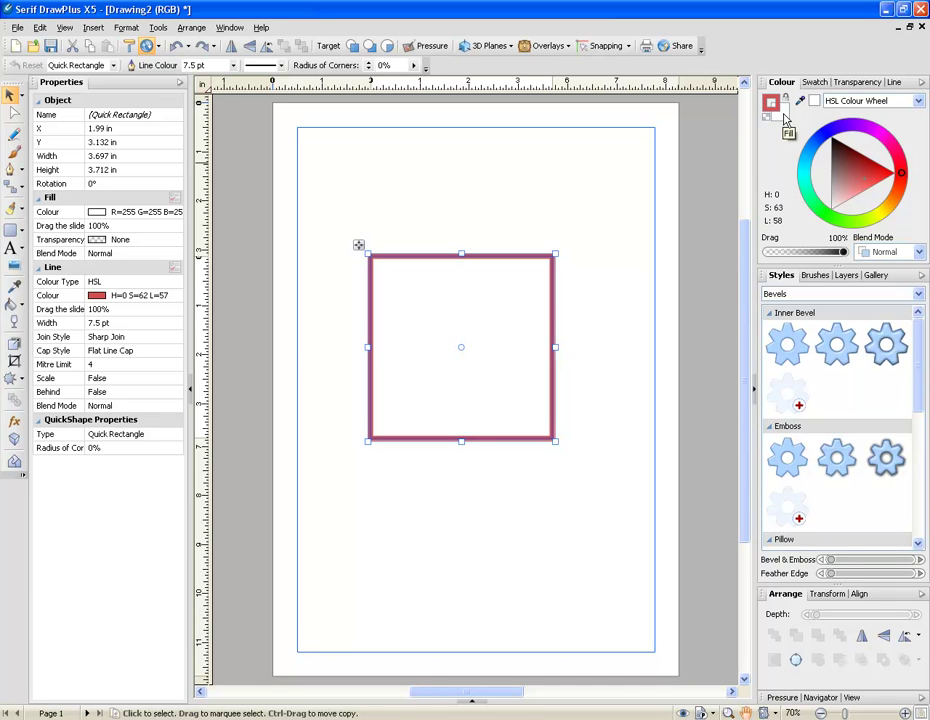
{"action": "left_click", "coordinate": [842, 185]}
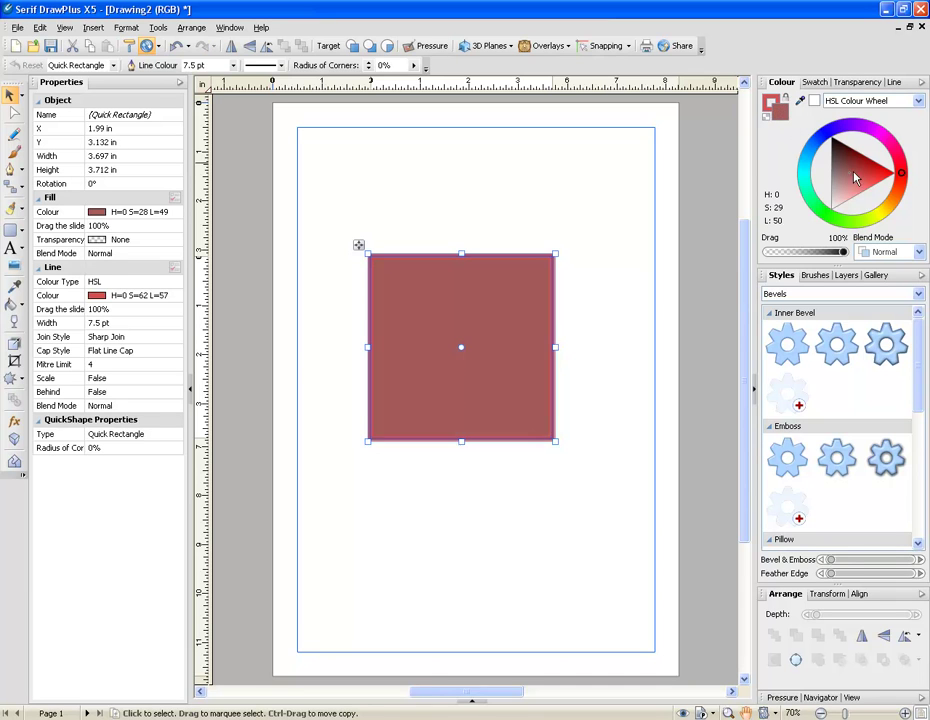
{"action": "left_click_drag", "start_coordinate": [857, 141], "coordinate": [817, 145]}
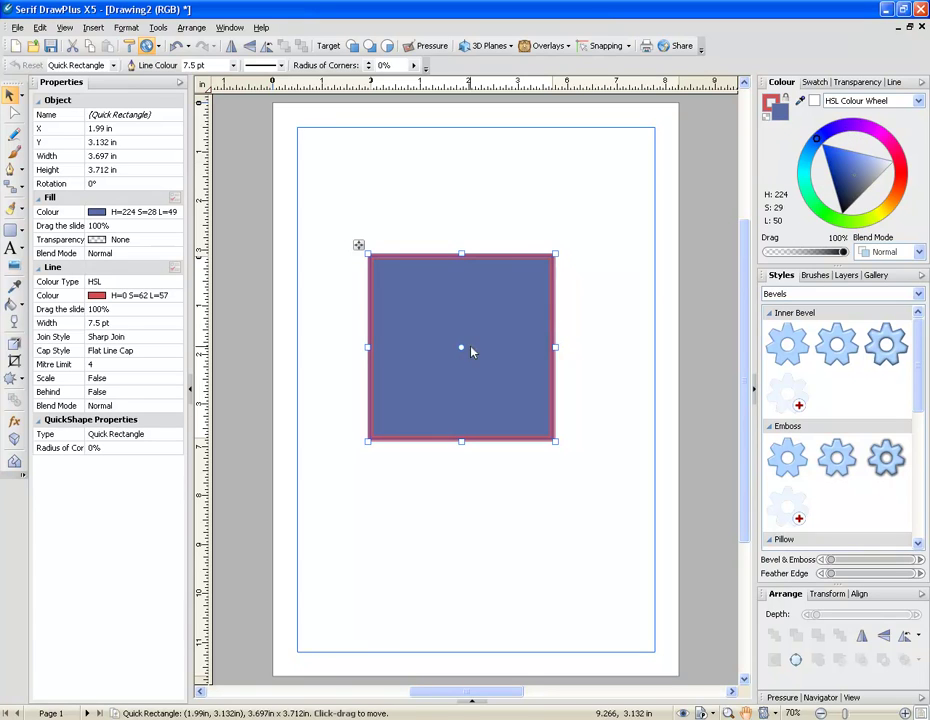
Set the rectangle's fill to None and move it by its interior to about X 1.77 in, Y 3.32 in
{"action": "left_click", "coordinate": [769, 120]}
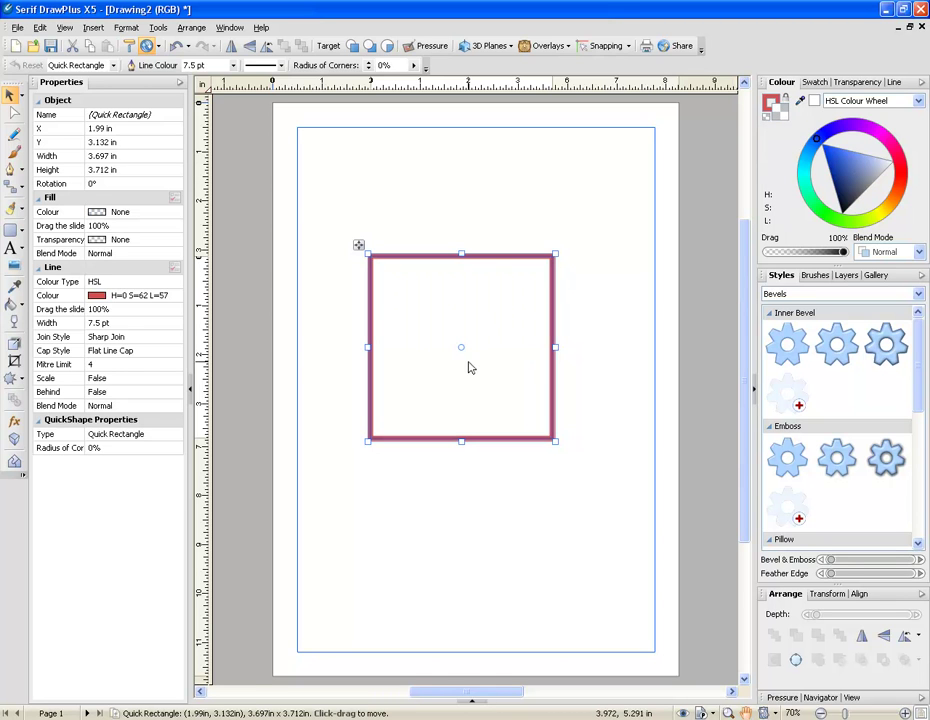
{"action": "mouse_move", "coordinate": [492, 338]}
{"action": "left_mouse_down"}
{"action": "mouse_move", "coordinate": [691, 342]}
{"action": "mouse_move", "coordinate": [481, 347]}
{"action": "left_mouse_up"}
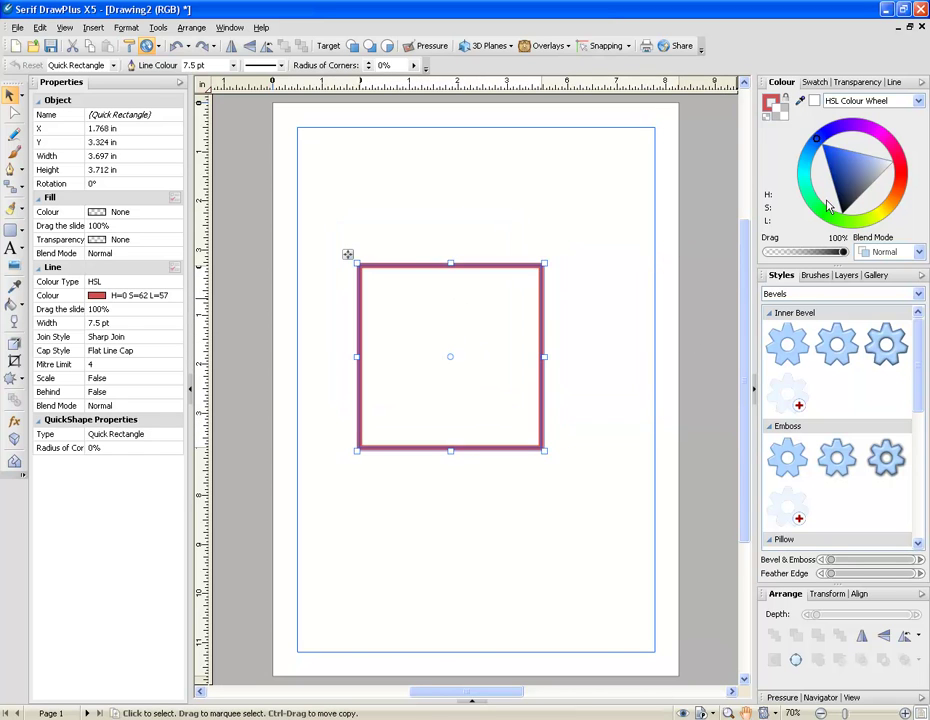
Fill the rectangle with strong blue (H 224, S 71, L 45) and set its line colour to None
{"action": "left_click", "coordinate": [838, 172]}
{"action": "left_click", "coordinate": [776, 104]}
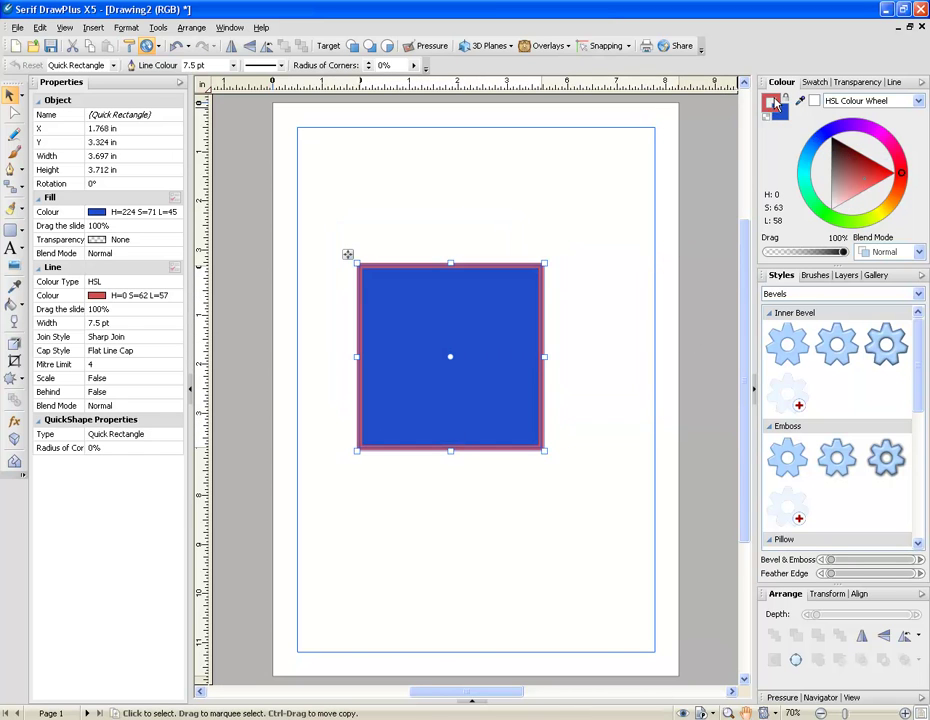
{"action": "left_click", "coordinate": [768, 121]}
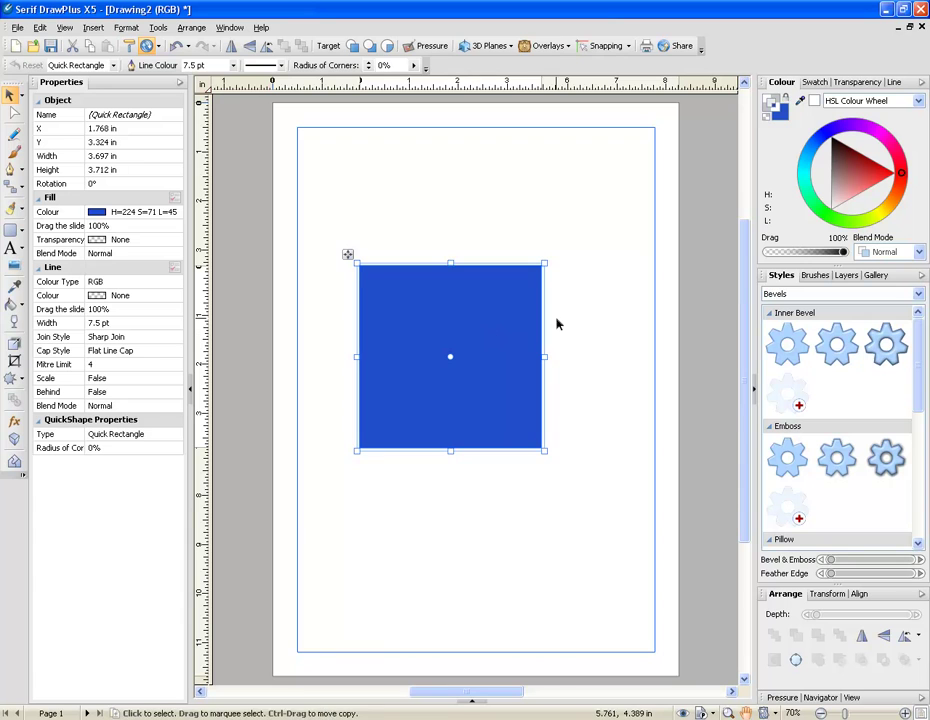
Enlarge the rectangle from its upper-right corner to about 4.07 by 4.05 in and try rotating it from that corner
{"action": "mouse_move", "coordinate": [544, 263]}
{"action": "left_mouse_down"}
{"action": "mouse_move", "coordinate": [442, 389]}
{"action": "mouse_move", "coordinate": [560, 242]}
{"action": "mouse_move", "coordinate": [606, 309]}
{"action": "mouse_move", "coordinate": [592, 322]}
{"action": "mouse_move", "coordinate": [558, 220]}
{"action": "mouse_move", "coordinate": [568, 238]}
{"action": "mouse_move", "coordinate": [500, 210]}
{"action": "mouse_move", "coordinate": [469, 212]}
{"action": "mouse_move", "coordinate": [403, 278]}
{"action": "mouse_move", "coordinate": [435, 229]}
{"action": "mouse_move", "coordinate": [549, 246]}
{"action": "mouse_move", "coordinate": [538, 240]}
{"action": "left_mouse_up"}
{"action": "mouse_move", "coordinate": [538, 240]}
{"action": "left_mouse_down"}
{"action": "mouse_move", "coordinate": [495, 216]}
{"action": "mouse_move", "coordinate": [551, 251]}
{"action": "left_mouse_up"}
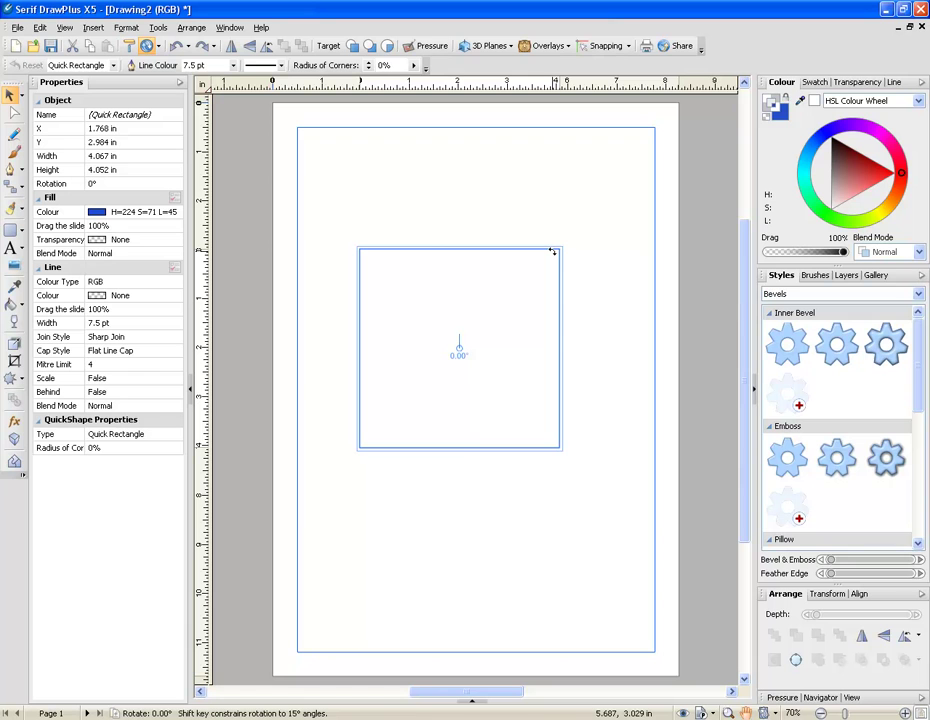
{"action": "left_click_drag", "start_coordinate": [551, 251], "coordinate": [553, 252]}
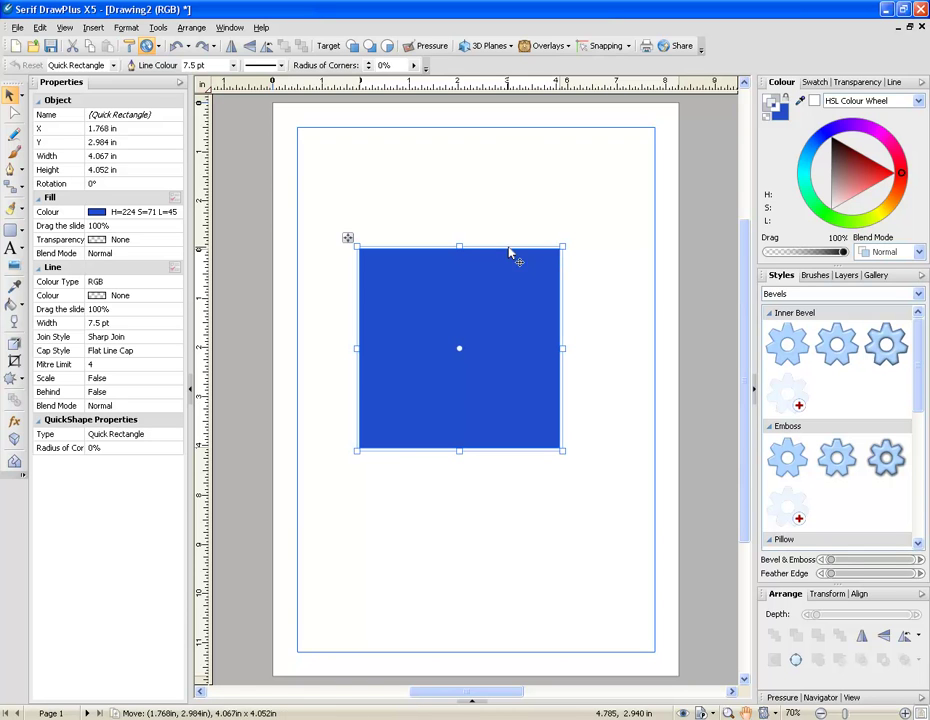
Detach the QuickShapes flyout and float it over the page above the blue rectangle
{"action": "left_click", "coordinate": [21, 231]}
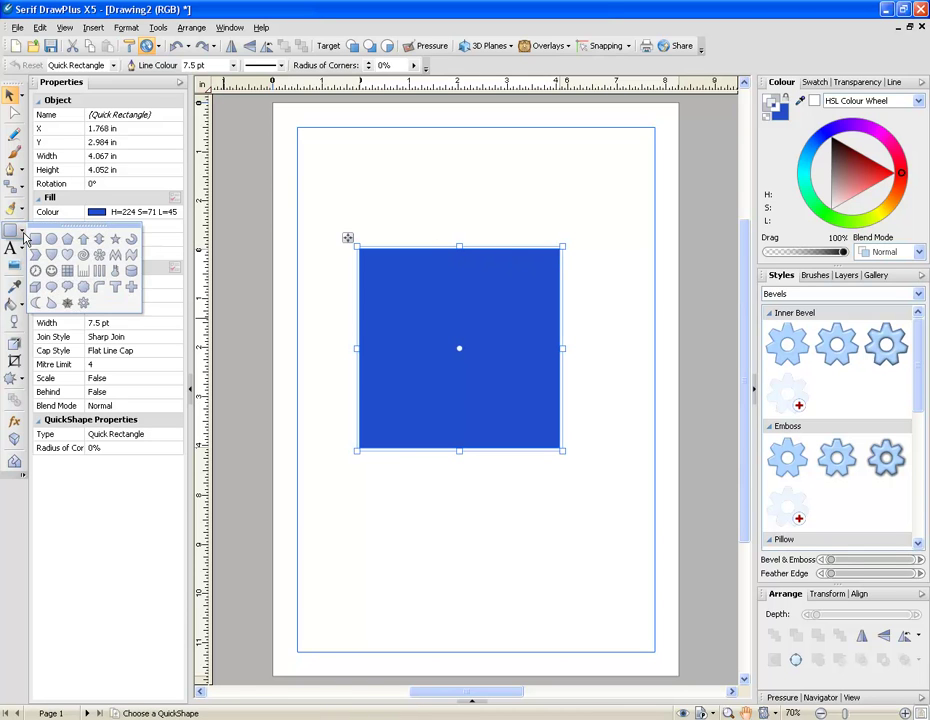
{"action": "left_click_drag", "start_coordinate": [60, 227], "coordinate": [371, 137]}
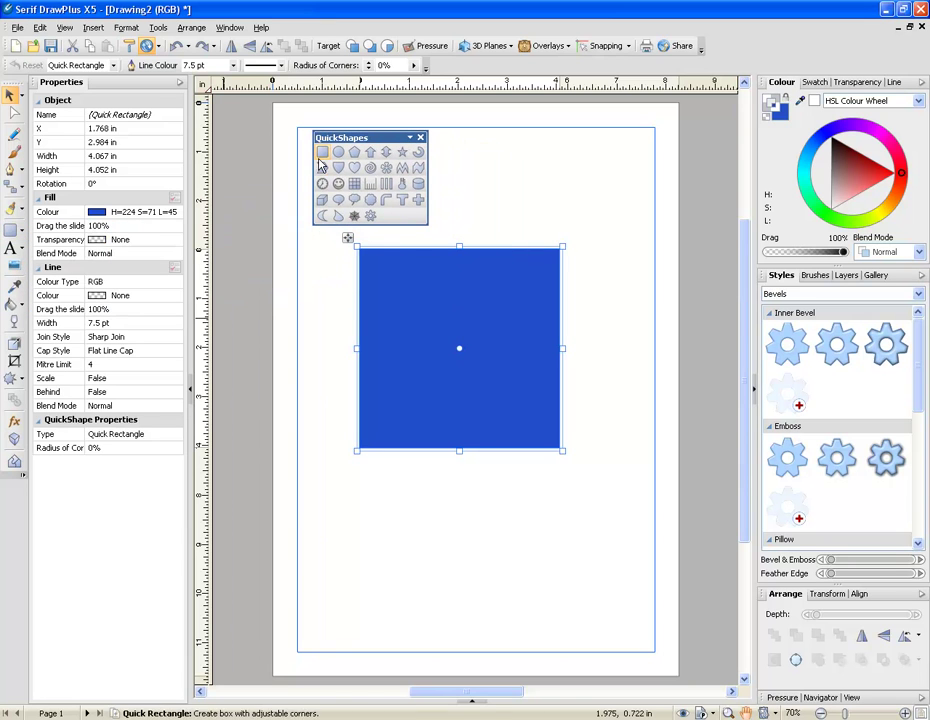